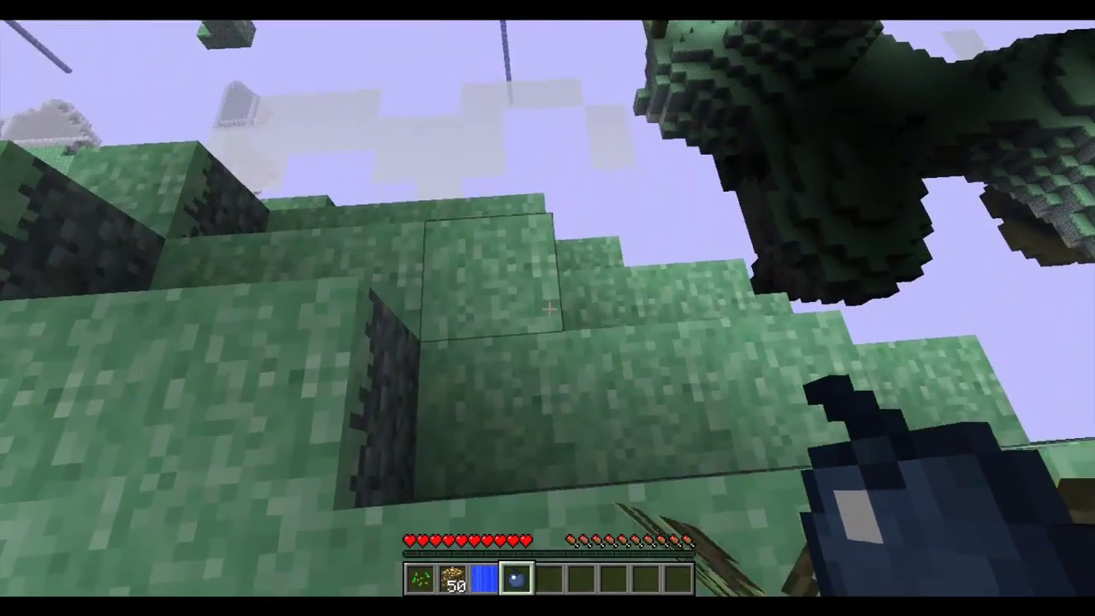
- Harvest the blue berry bush on the grassy cliff ledge and approach the hole beside it to collect the loose block
{"action": "key", "text": "s"}
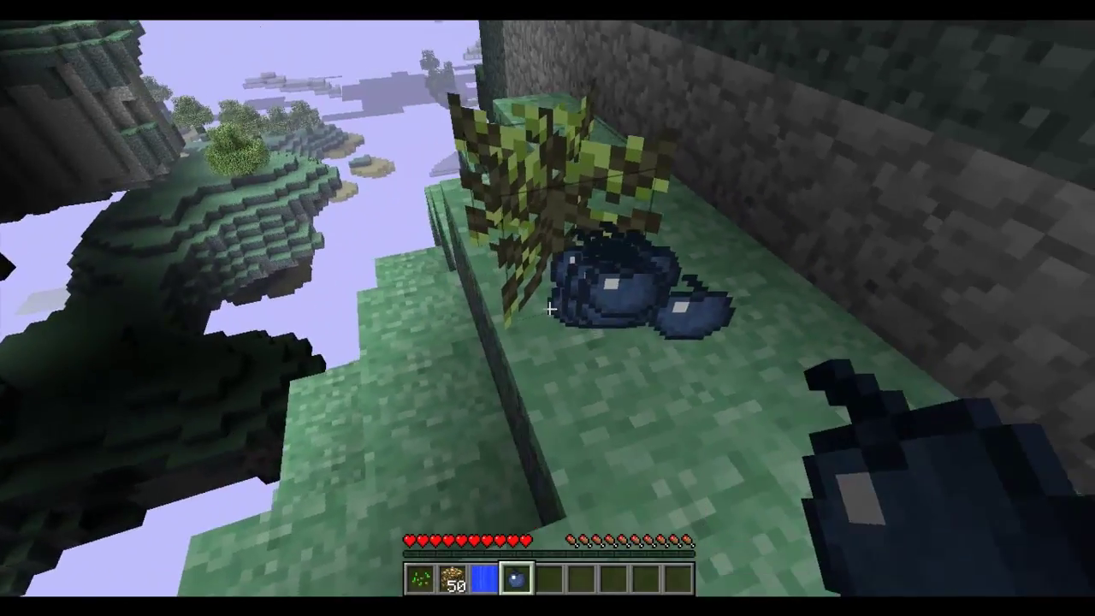
{"action": "key", "text": "w"}
{"action": "key", "text": "s"}
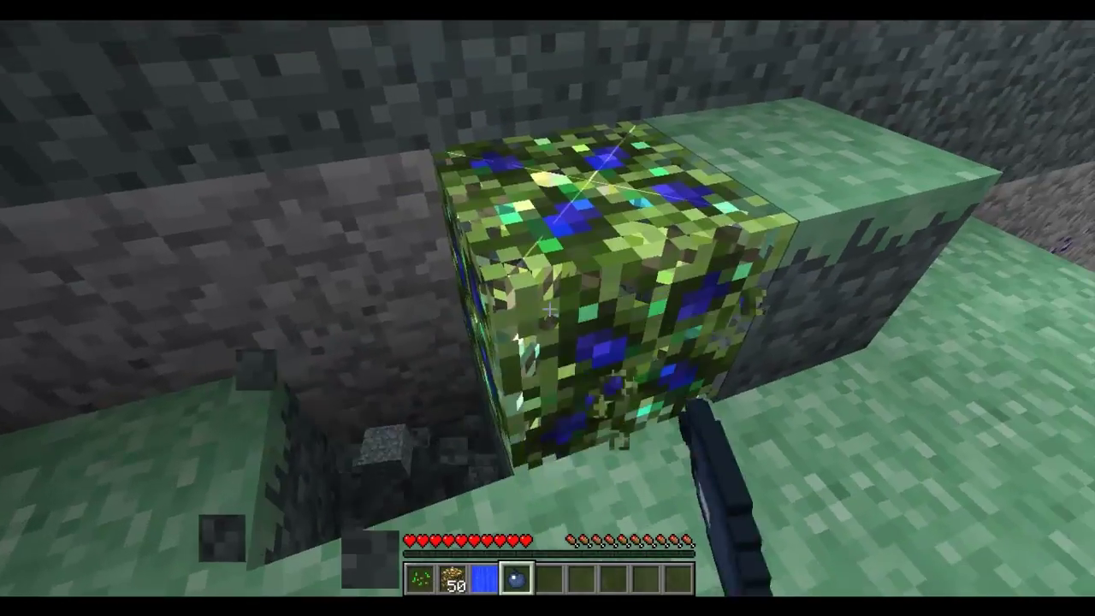
{"action": "left_click", "coordinate": [549, 308]}
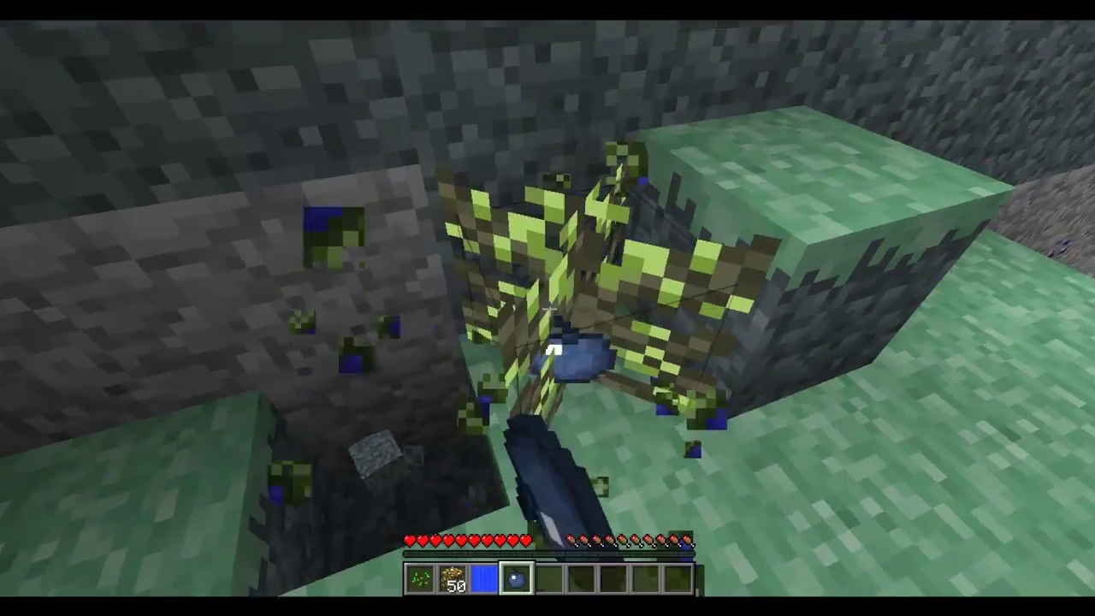
{"action": "key", "text": "w"}
{"action": "key", "text": "s"}
{"action": "key", "text": "w"}
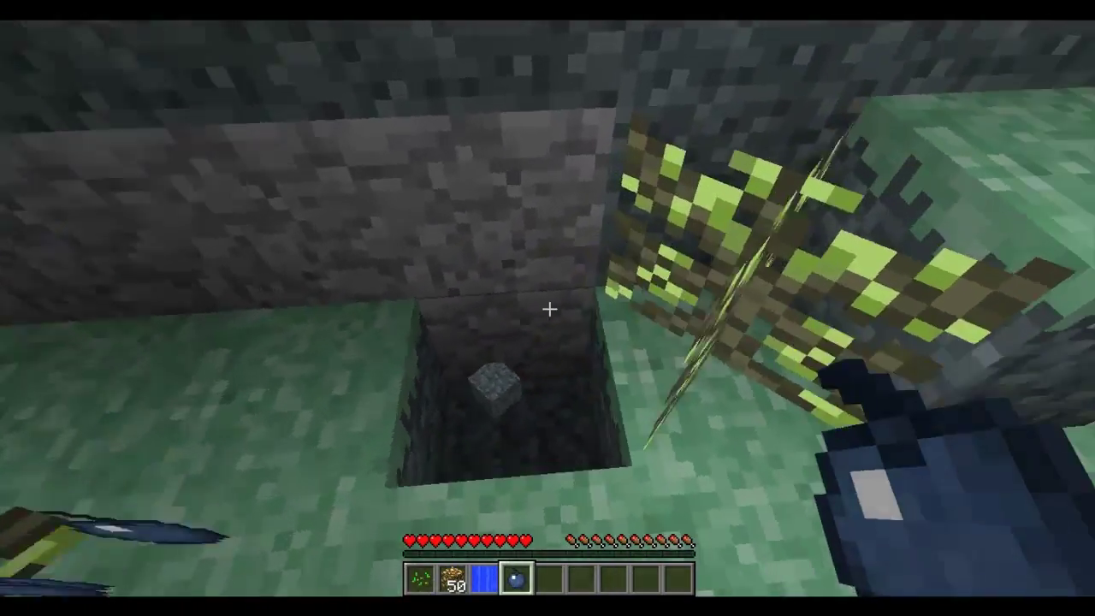
{"action": "key", "text": "a"}
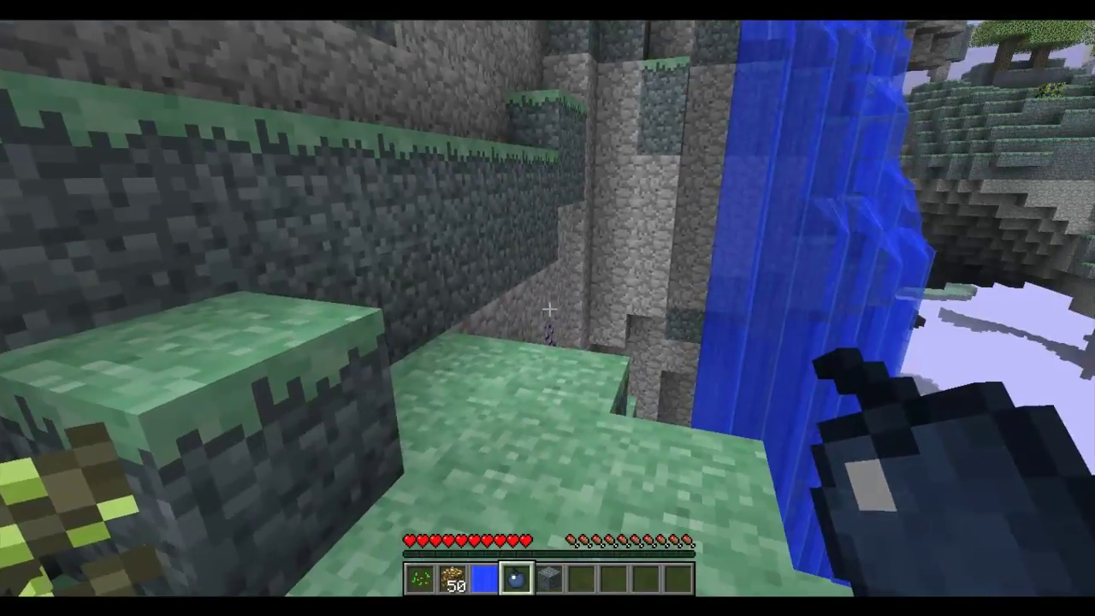
- Check the inventory and throw the held blue berry onto the grassy ledge
{"action": "key", "text": "e"}
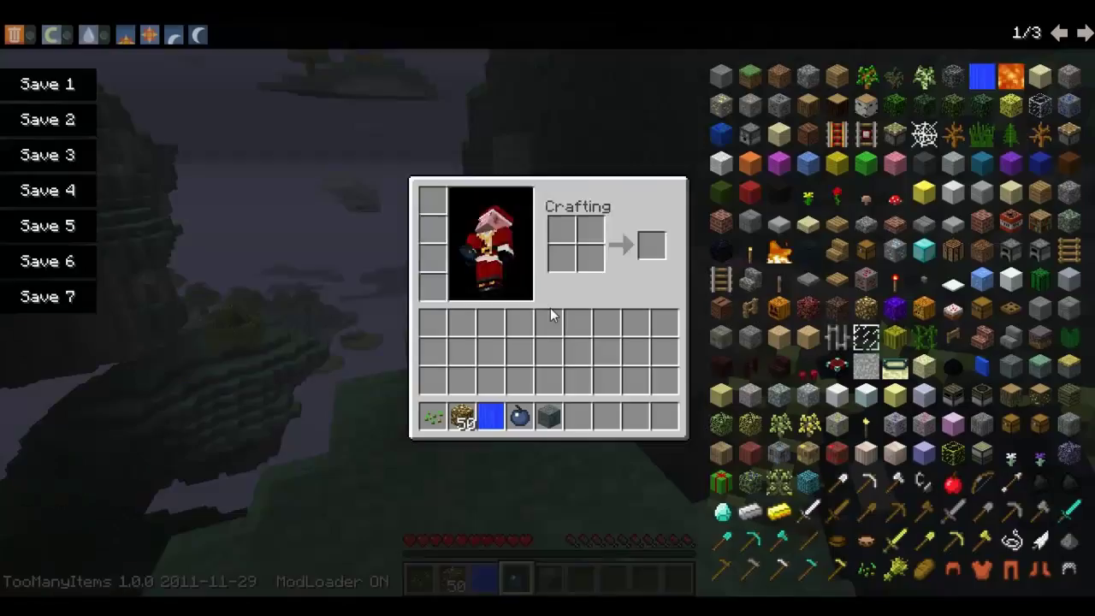
{"action": "key", "text": "e"}
{"action": "right_click", "coordinate": [548, 309]}
{"action": "key", "text": "w"}
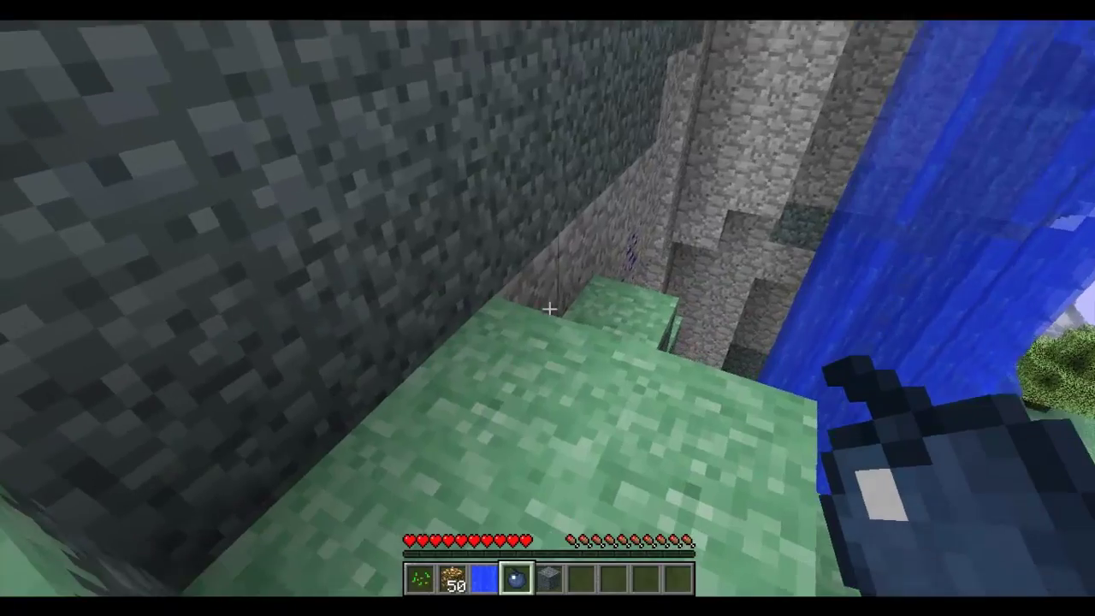
{"action": "right_click", "coordinate": [549, 309]}
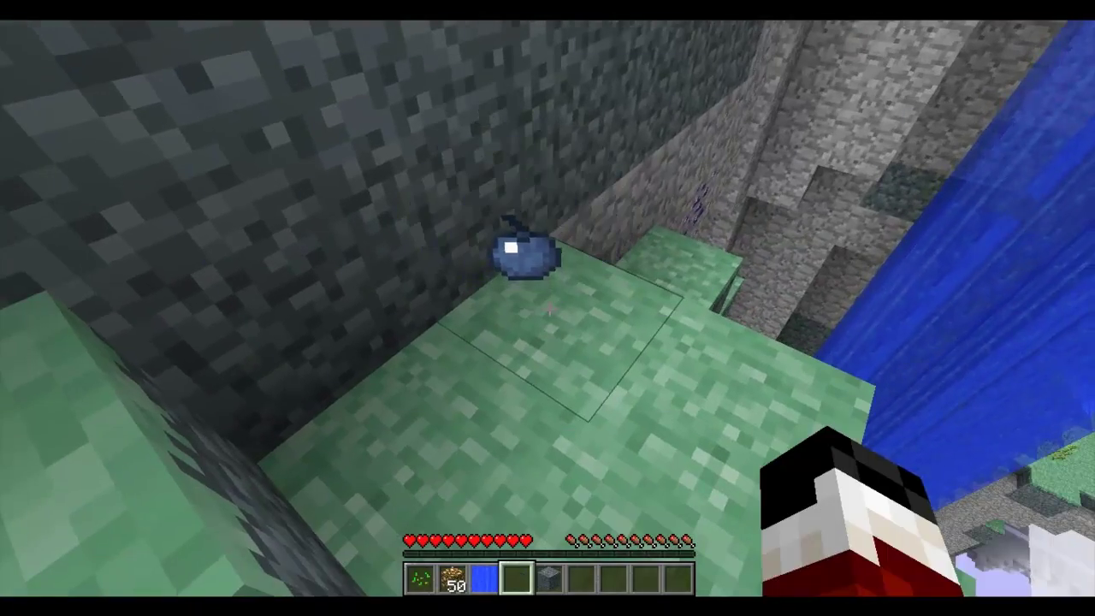
{"action": "key", "text": "w"}
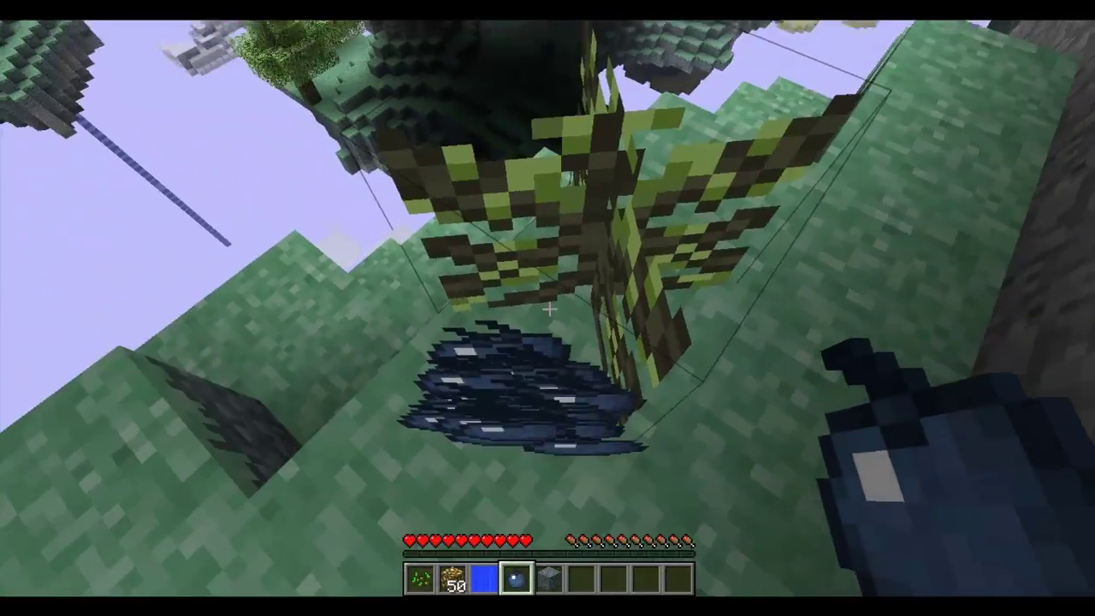
- Throw blue berries onto the ground beside the harvested bush
{"action": "key", "text": "q"}
{"action": "key", "text": "q"}
{"action": "key", "text": "q"}
{"action": "key", "text": "q"}
{"action": "key", "text": "q"}
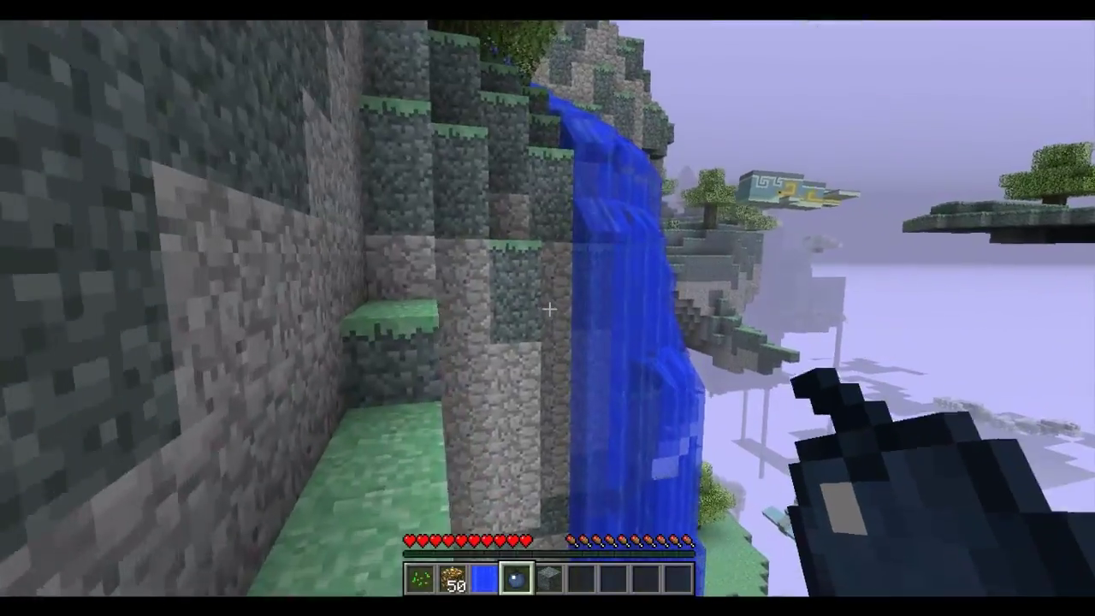
- Walk along the narrow grassy ledge beside the cliff wall and jump up onto its raised blocks
{"action": "key", "text": "w"}
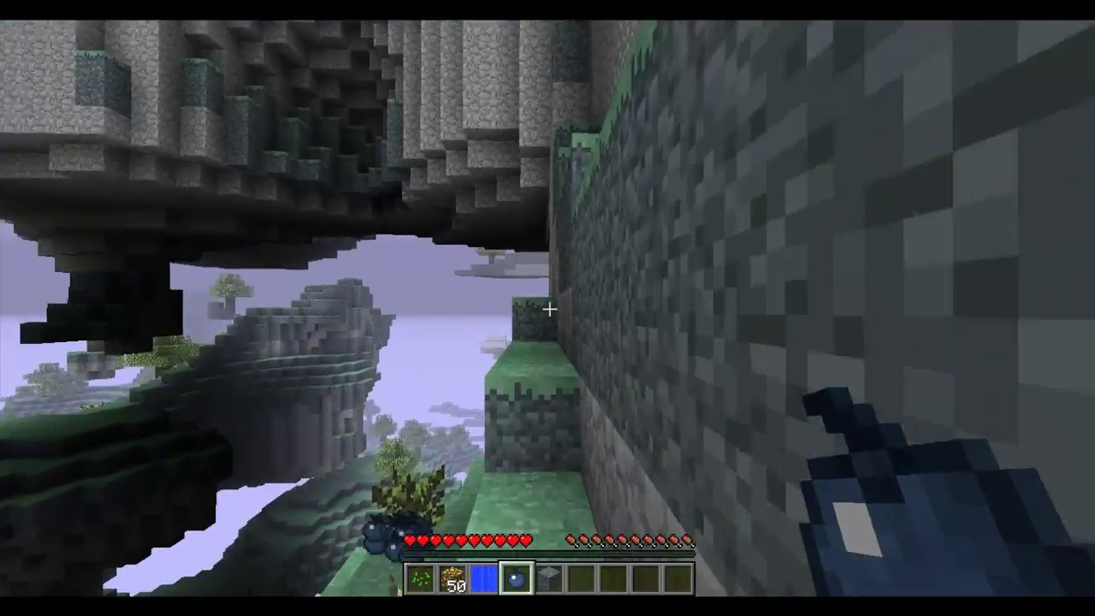
{"action": "key", "text": "space"}
{"action": "key", "text": "space"}
{"action": "key", "text": "w"}
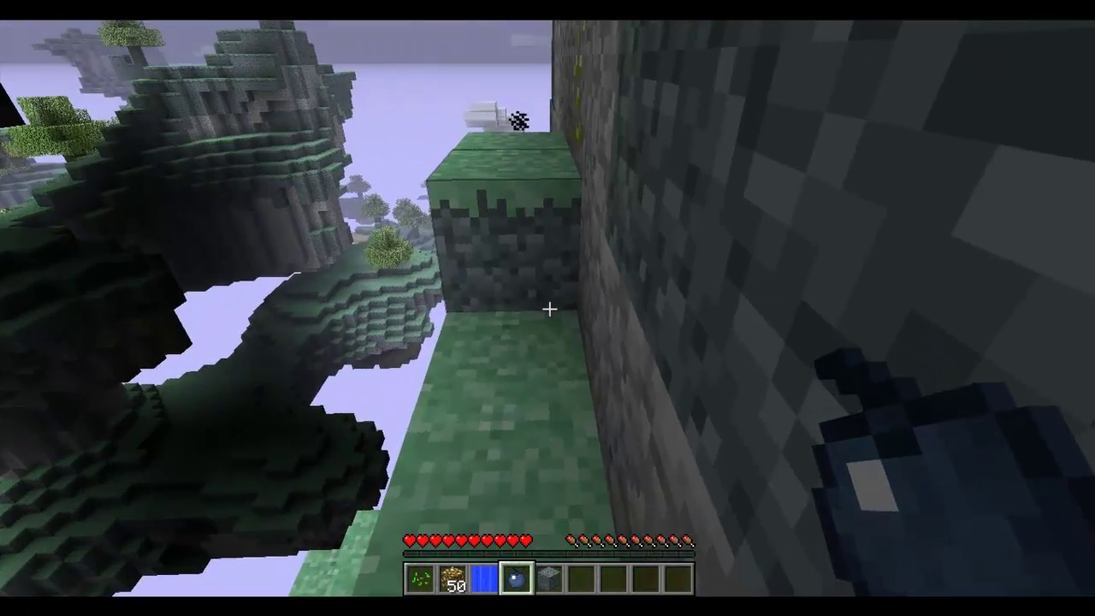
{"action": "key", "text": "w"}
{"action": "key", "text": "space"}
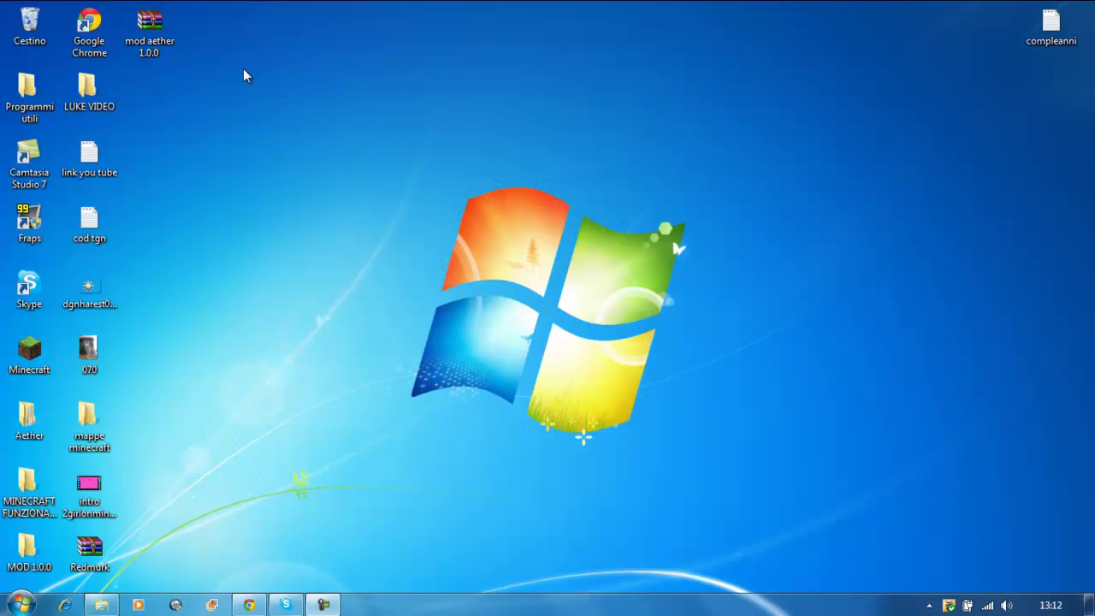
- Move the mod aether 1.0.0 archive to the open desktop area, open it in WinRAR and select the Aether_1.04_1 file inside
{"action": "left_click_drag", "start_coordinate": [149, 30], "coordinate": [690, 159]}
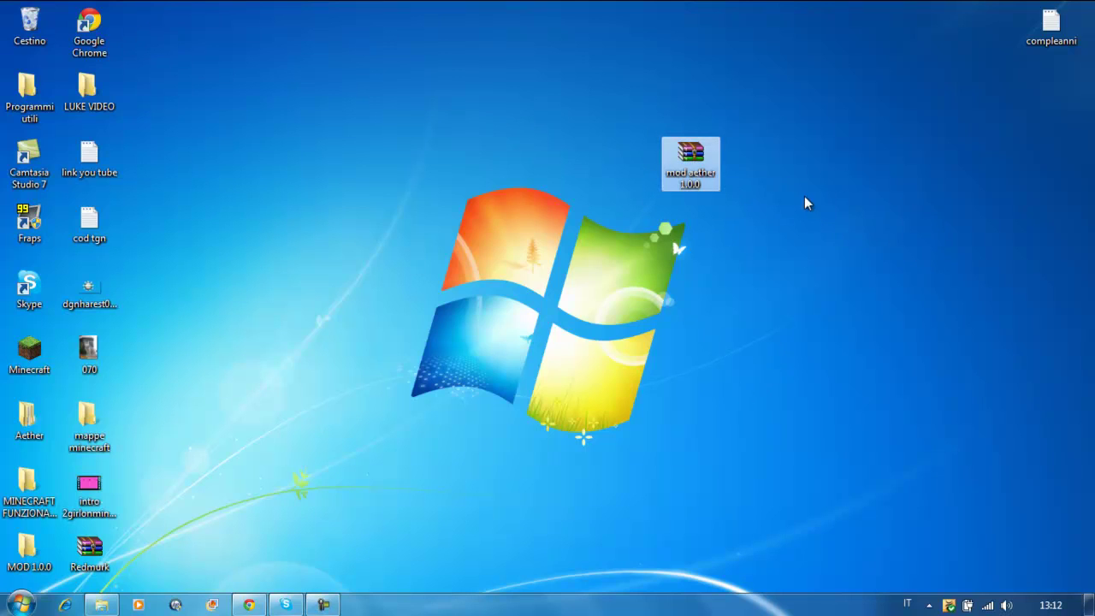
{"action": "key", "text": "Return"}
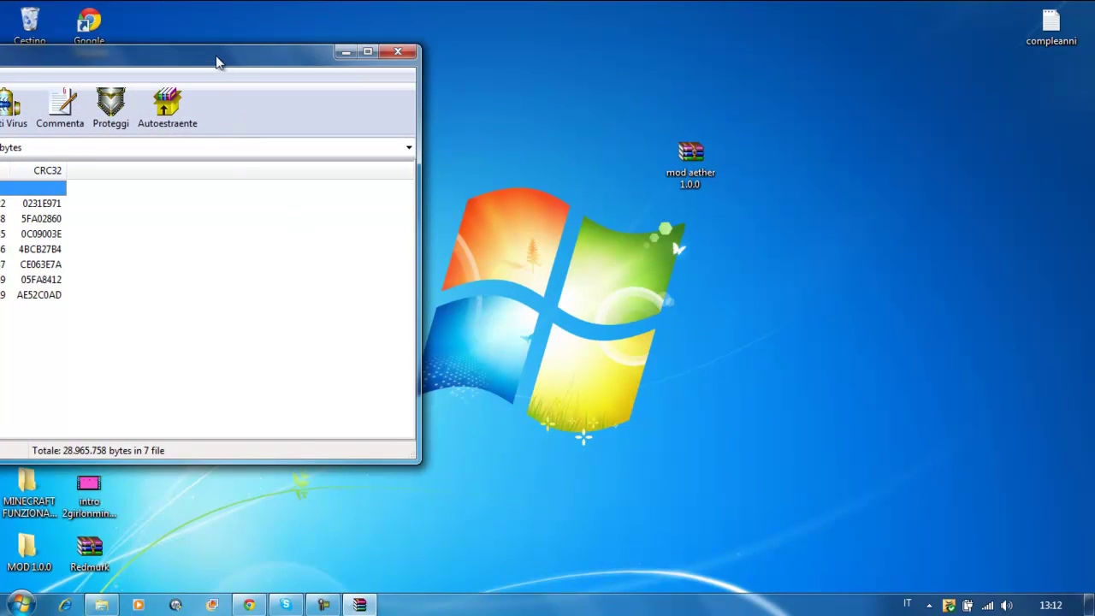
{"action": "left_click_drag", "start_coordinate": [217, 62], "coordinate": [903, 58]}
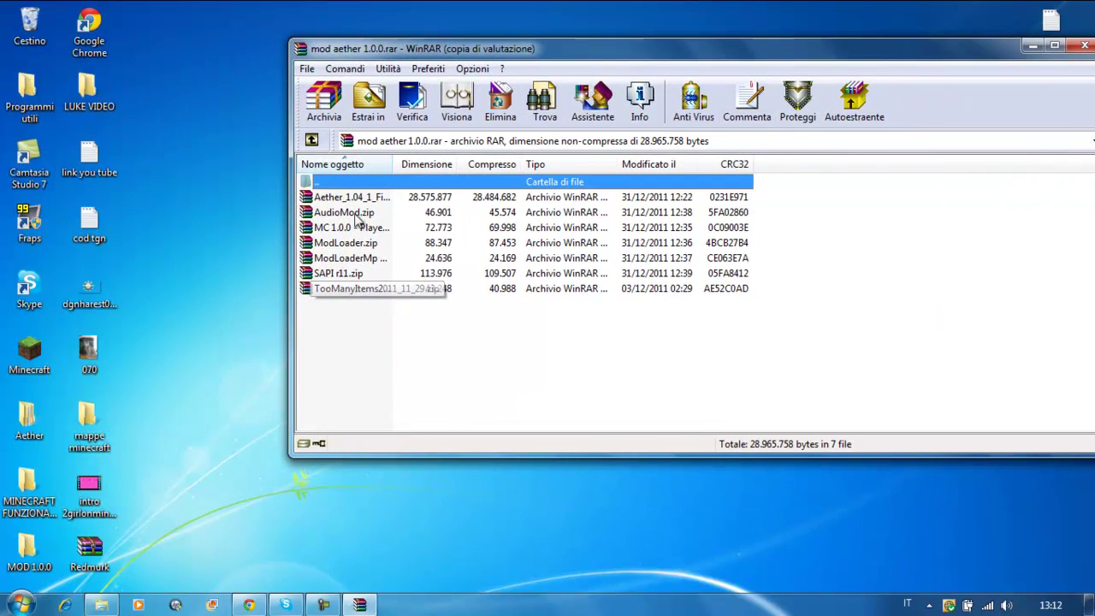
{"action": "left_click_drag", "start_coordinate": [414, 51], "coordinate": [443, 51]}
{"action": "left_click", "coordinate": [375, 200]}
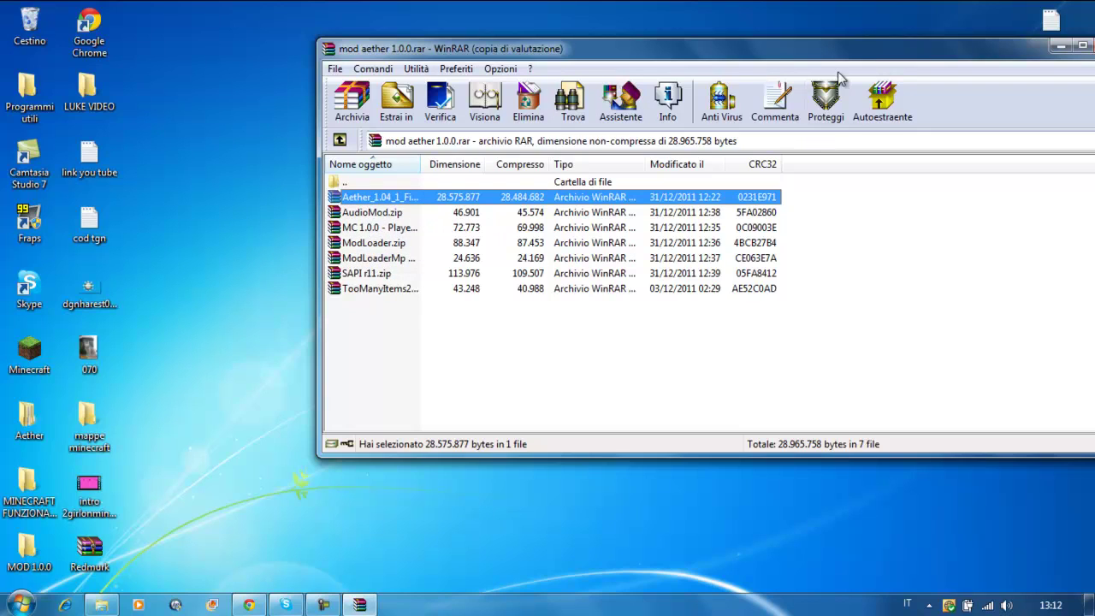
- Bring the archive window fully into view and minimize it to clear the desktop
{"action": "left_click_drag", "start_coordinate": [822, 54], "coordinate": [700, 57]}
{"action": "left_click", "coordinate": [932, 53]}
{"action": "left_click", "coordinate": [933, 52]}
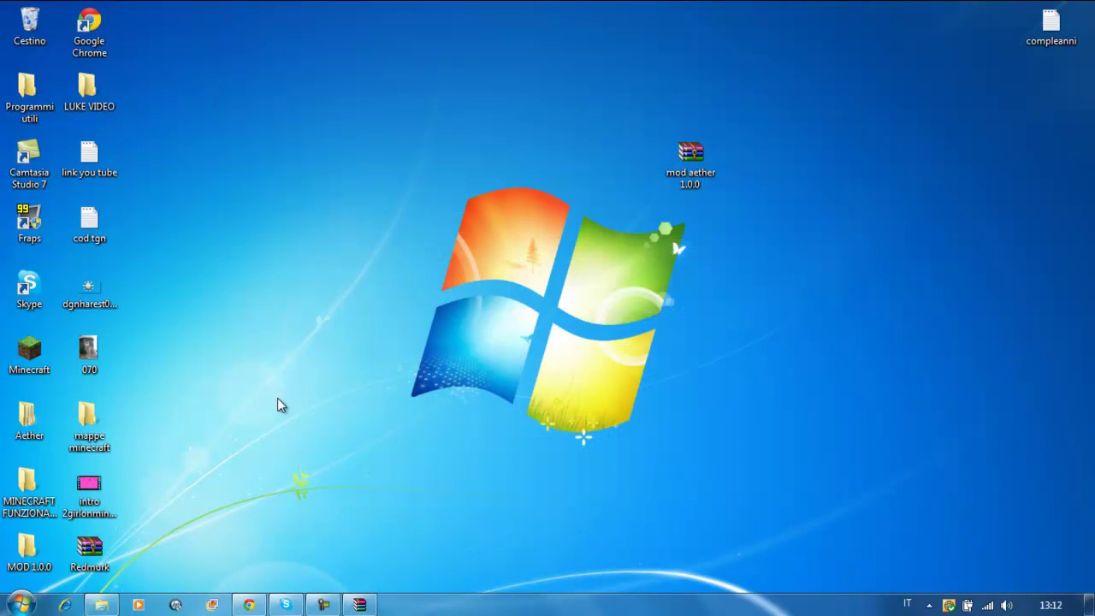
{"action": "left_click", "coordinate": [361, 606]}
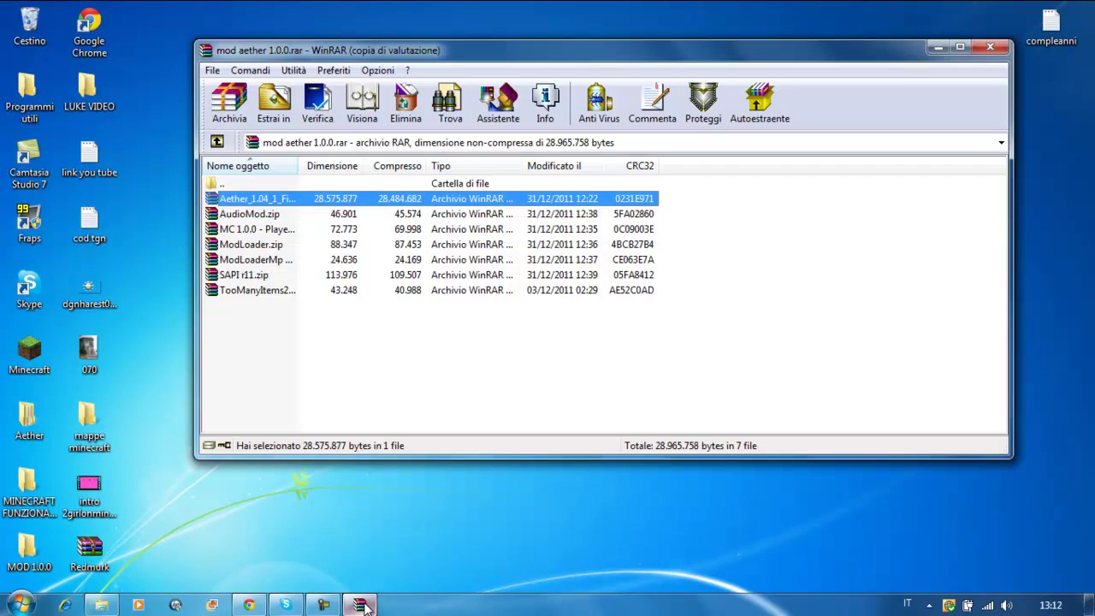
{"action": "left_click", "coordinate": [937, 48]}
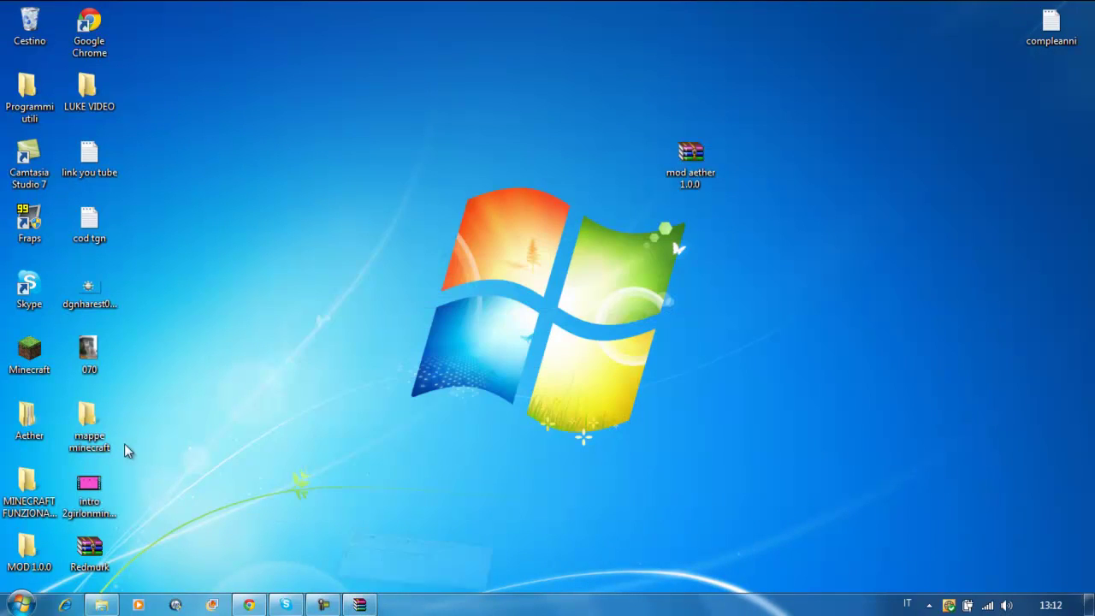
- Open the %APPDATA% folder and move its window aside so the mod archive on the desktop is uncovered
{"action": "left_click", "coordinate": [21, 605]}
{"action": "left_click", "coordinate": [72, 569]}
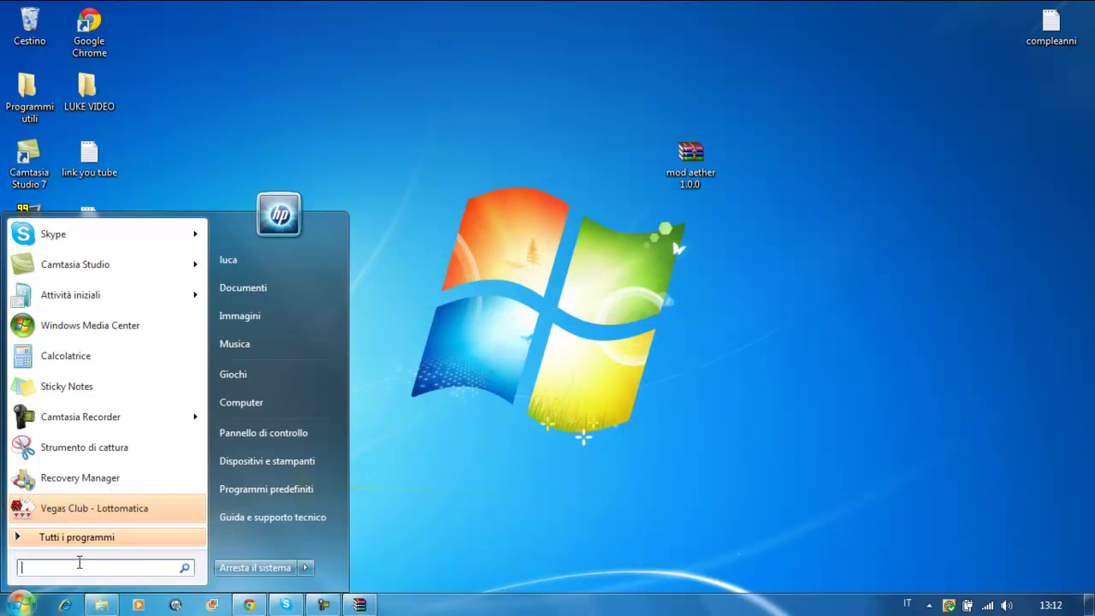
{"action": "type", "text": "%AP"}
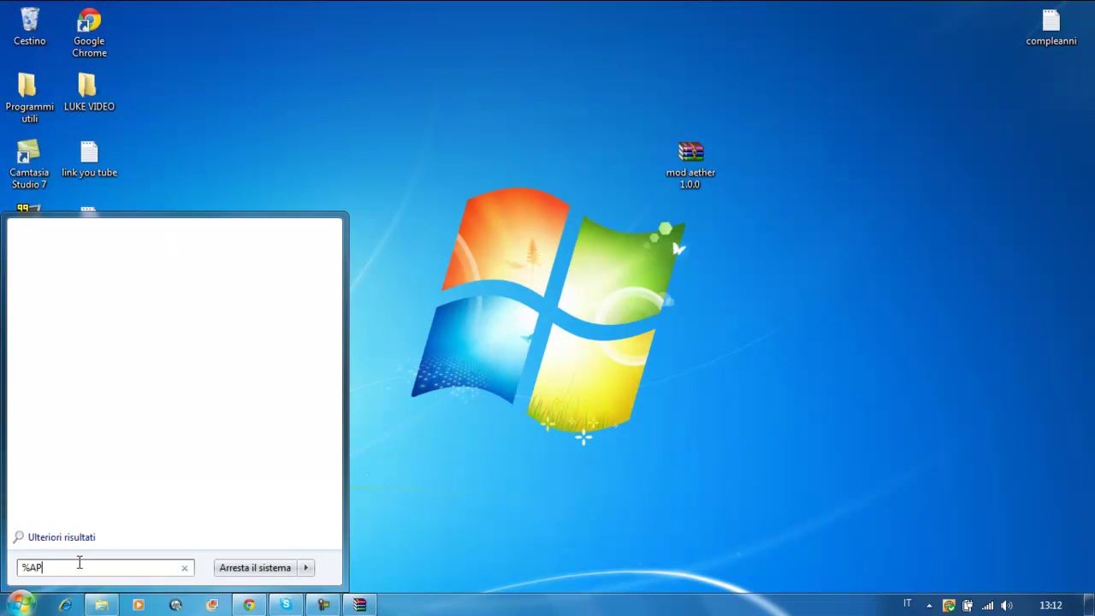
{"action": "type", "text": "PDATA%"}
{"action": "key", "text": "Return"}
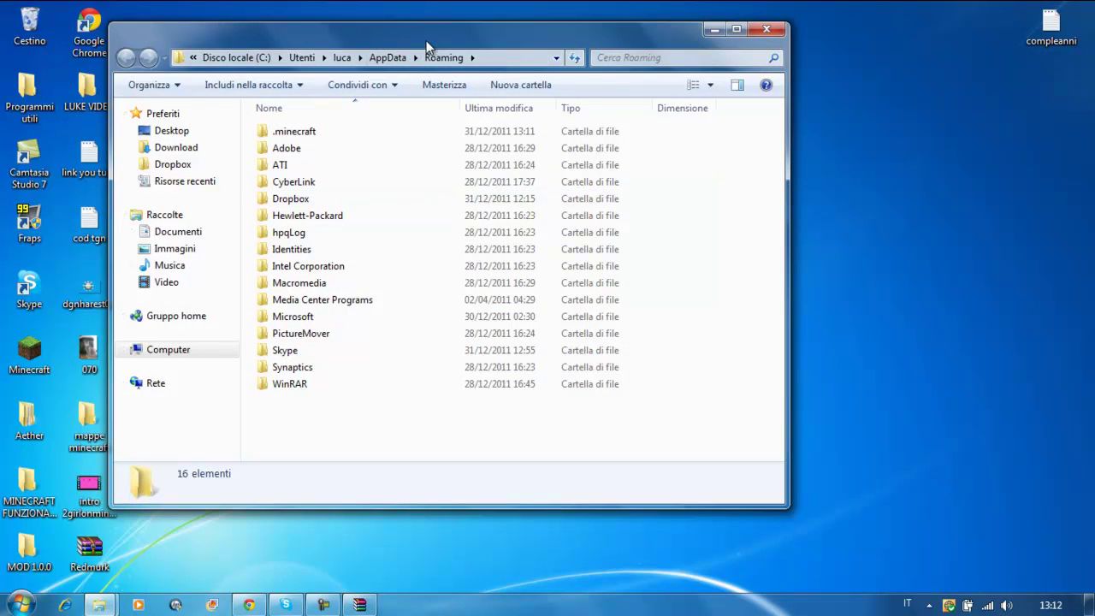
{"action": "left_click_drag", "start_coordinate": [427, 40], "coordinate": [373, 53]}
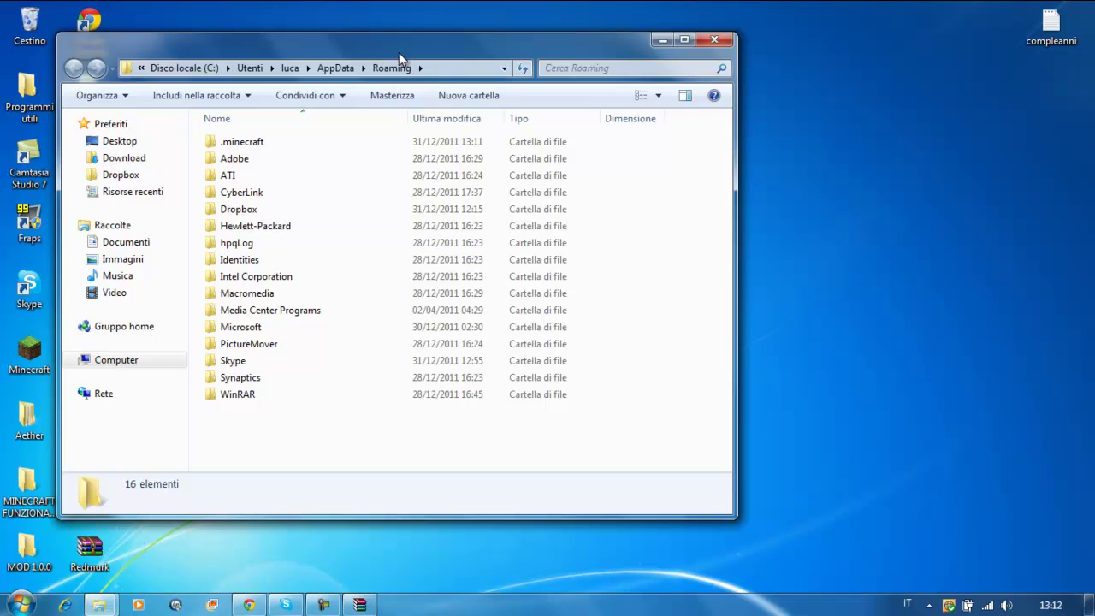
{"action": "left_click_drag", "start_coordinate": [368, 45], "coordinate": [353, 37]}
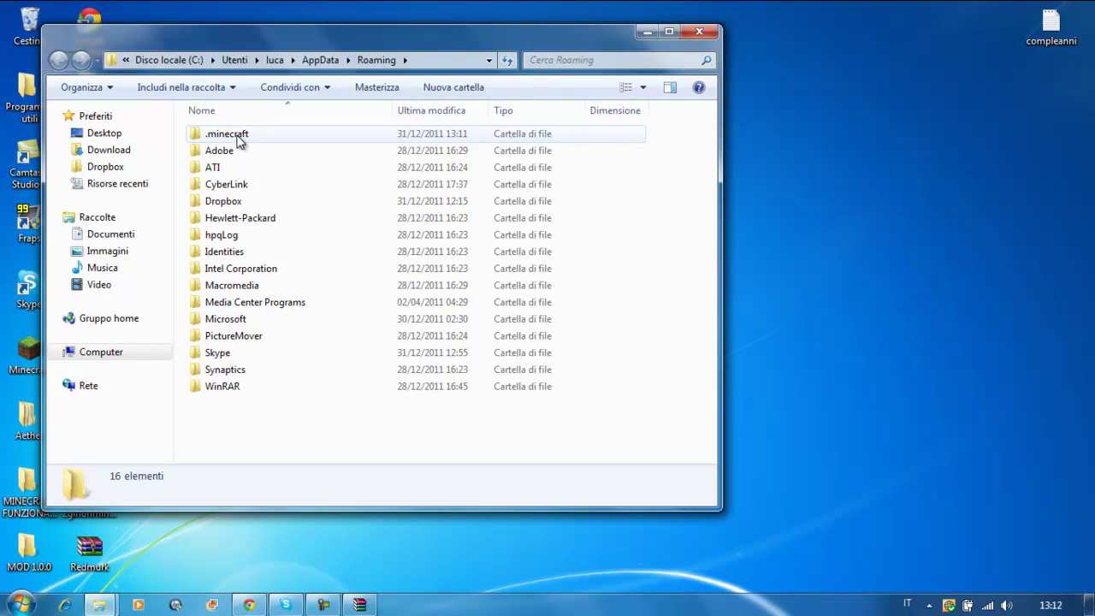
{"action": "left_click_drag", "start_coordinate": [256, 47], "coordinate": [210, 39]}
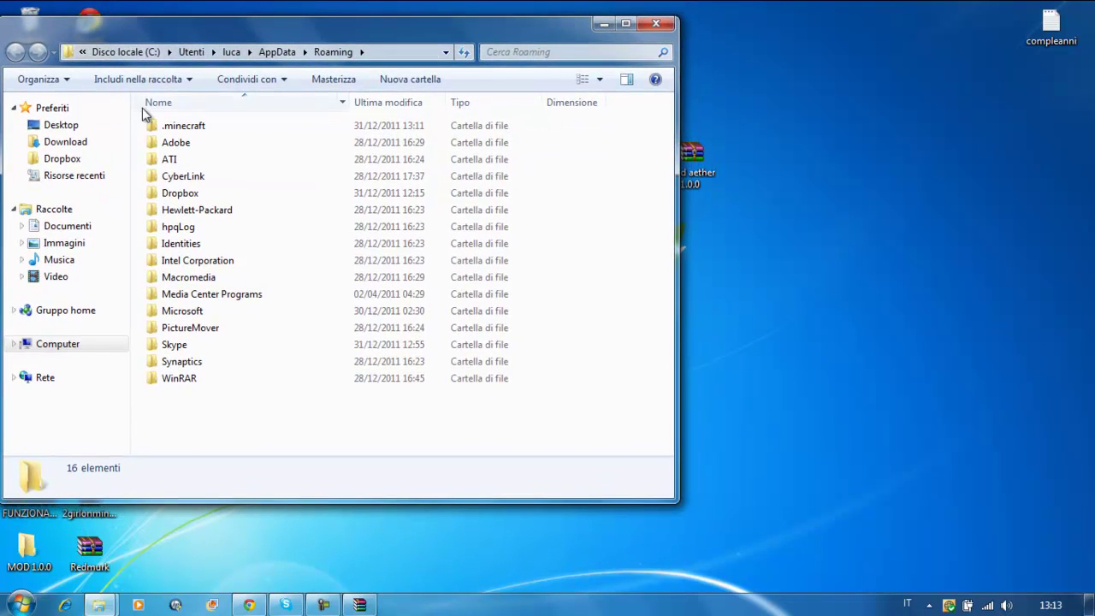
- Look inside the .minecraft folder, delete it from Roaming to the Recycle Bin, and minimize the folder window
{"action": "double_click", "coordinate": [184, 129]}
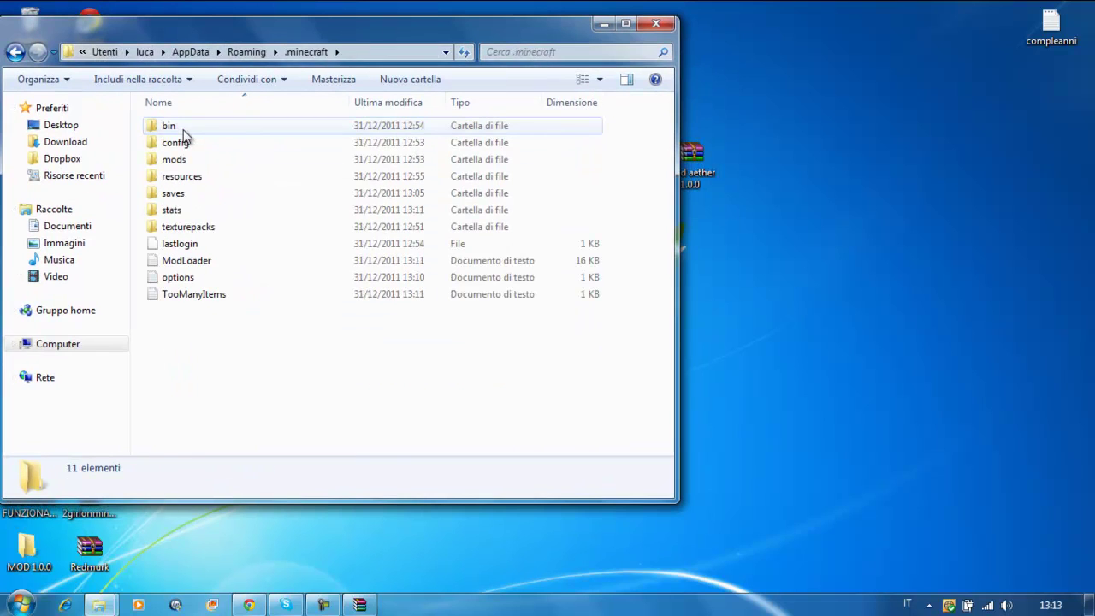
{"action": "left_click", "coordinate": [15, 53]}
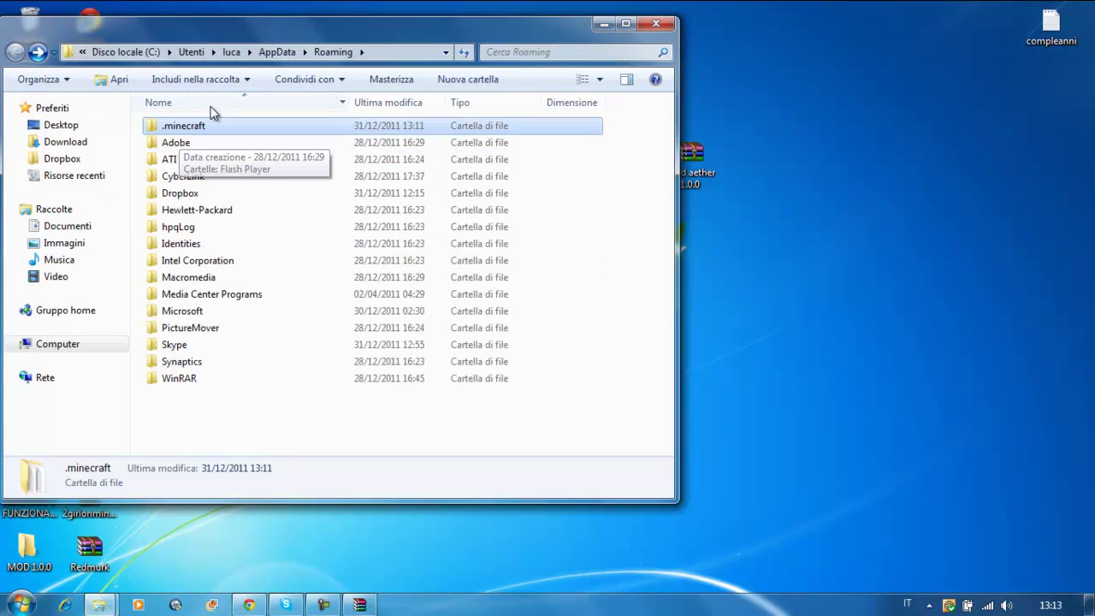
{"action": "mouse_move", "coordinate": [205, 126]}
{"action": "left_mouse_down"}
{"action": "mouse_move", "coordinate": [855, 151]}
{"action": "mouse_move", "coordinate": [875, 162]}
{"action": "mouse_move", "coordinate": [195, 127]}
{"action": "left_mouse_up"}
{"action": "right_click", "coordinate": [195, 127]}
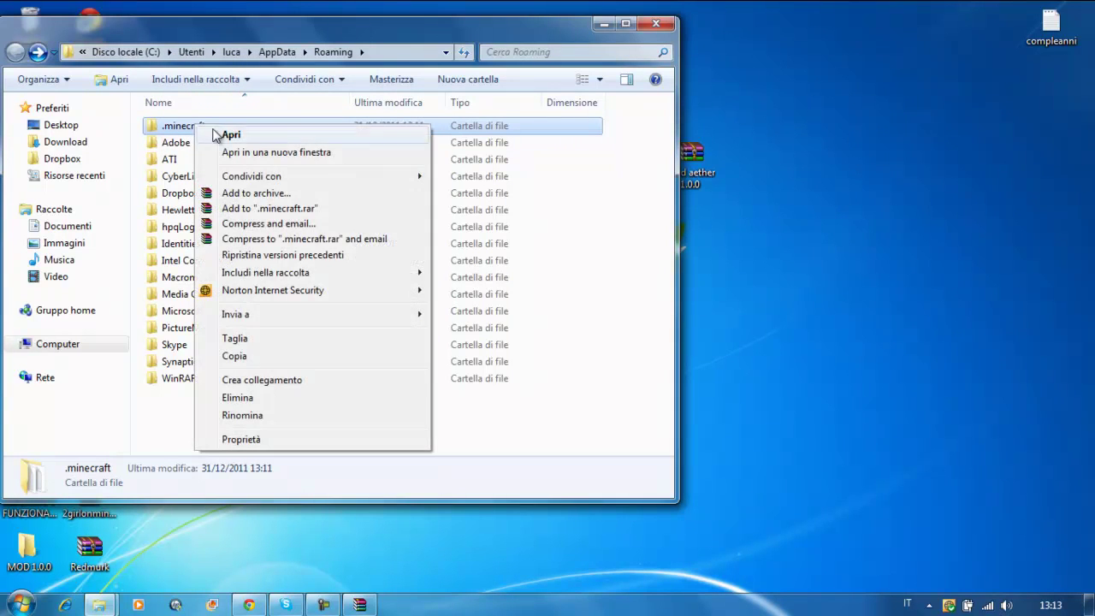
{"action": "left_click", "coordinate": [240, 398]}
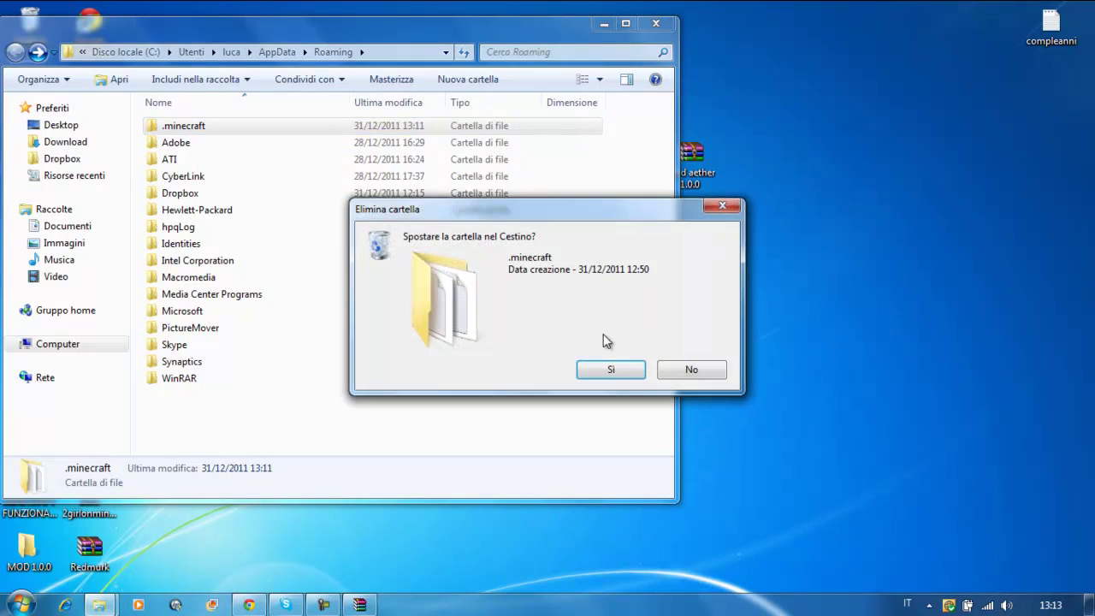
{"action": "left_click", "coordinate": [611, 371]}
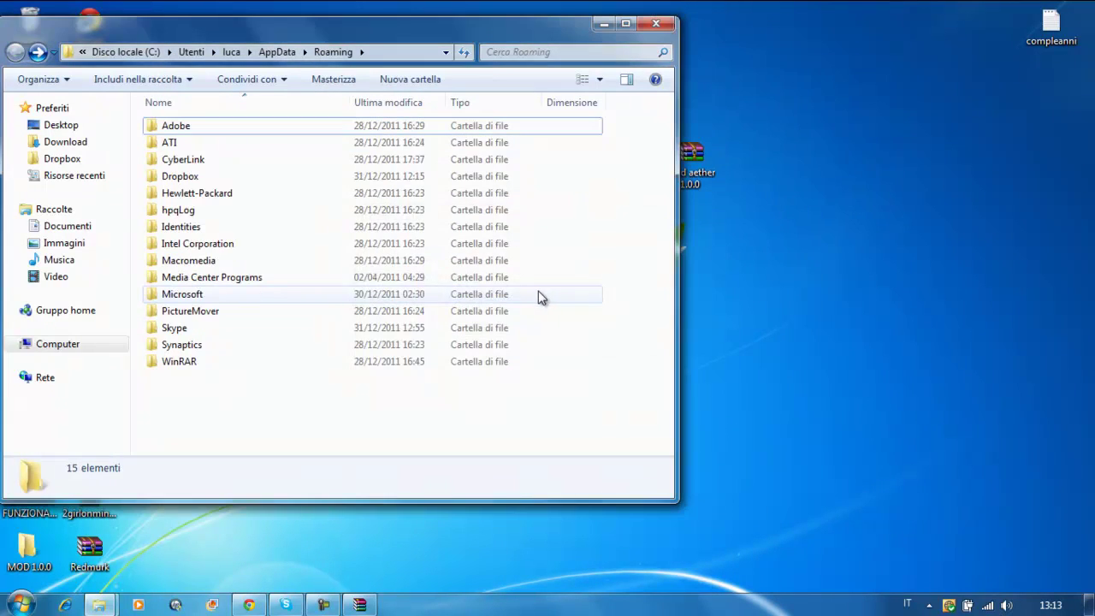
{"action": "left_click", "coordinate": [612, 27]}
- Launch Minecraft, log in with the account username and password, and close the game after it starts loading
{"action": "left_click", "coordinate": [33, 362]}
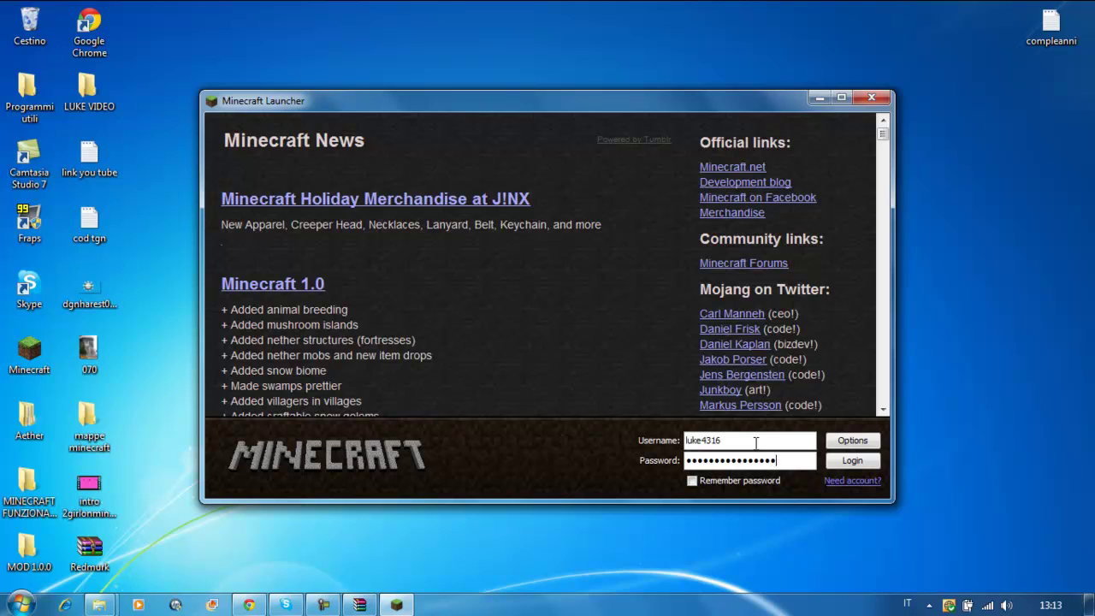
{"action": "left_click", "coordinate": [691, 481]}
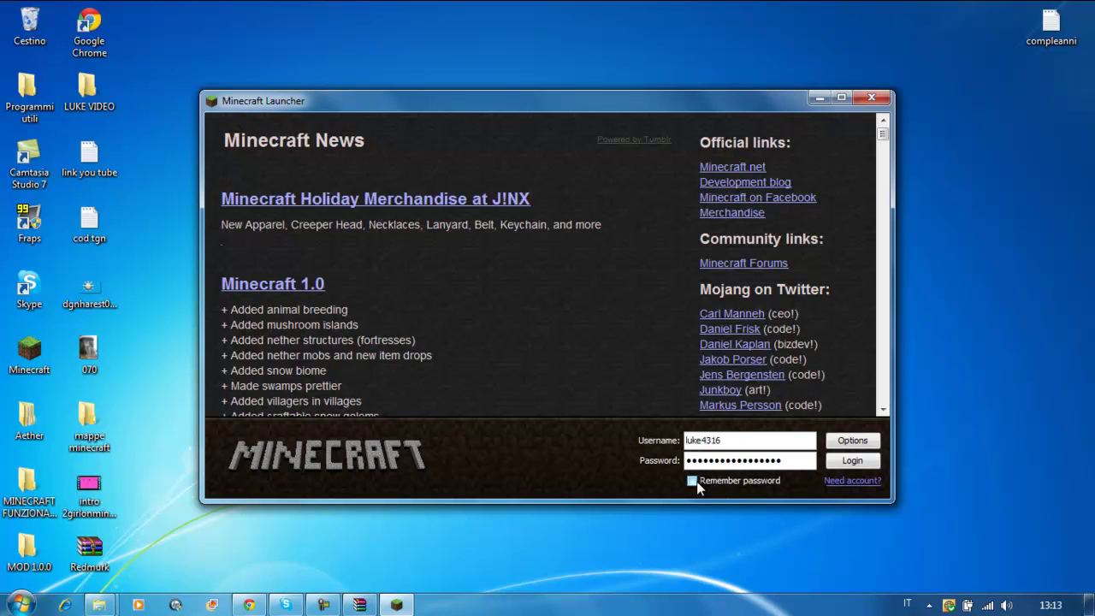
{"action": "left_click", "coordinate": [845, 458]}
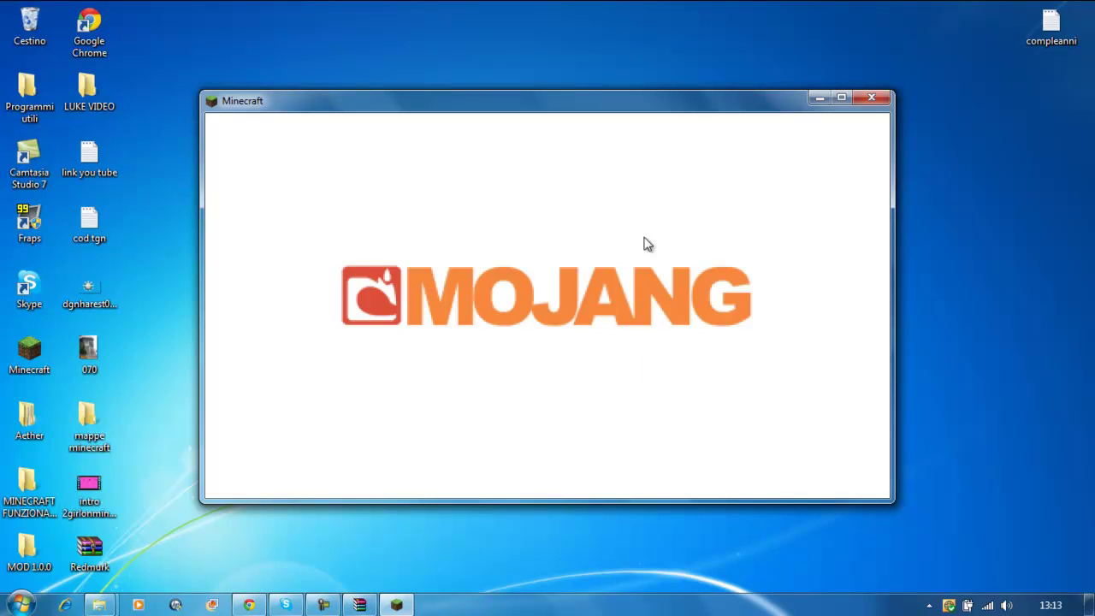
{"action": "left_click", "coordinate": [887, 100]}
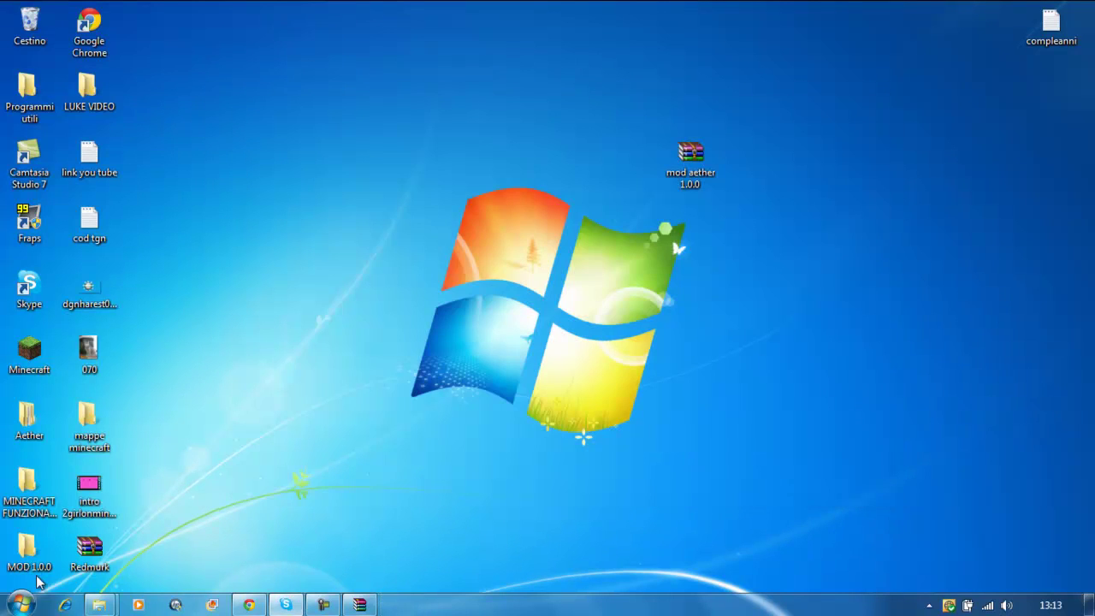
- Bring back the Roaming folder window and open the bin folder inside the regenerated .minecraft folder
{"action": "left_click", "coordinate": [99, 604]}
{"action": "left_click", "coordinate": [140, 528]}
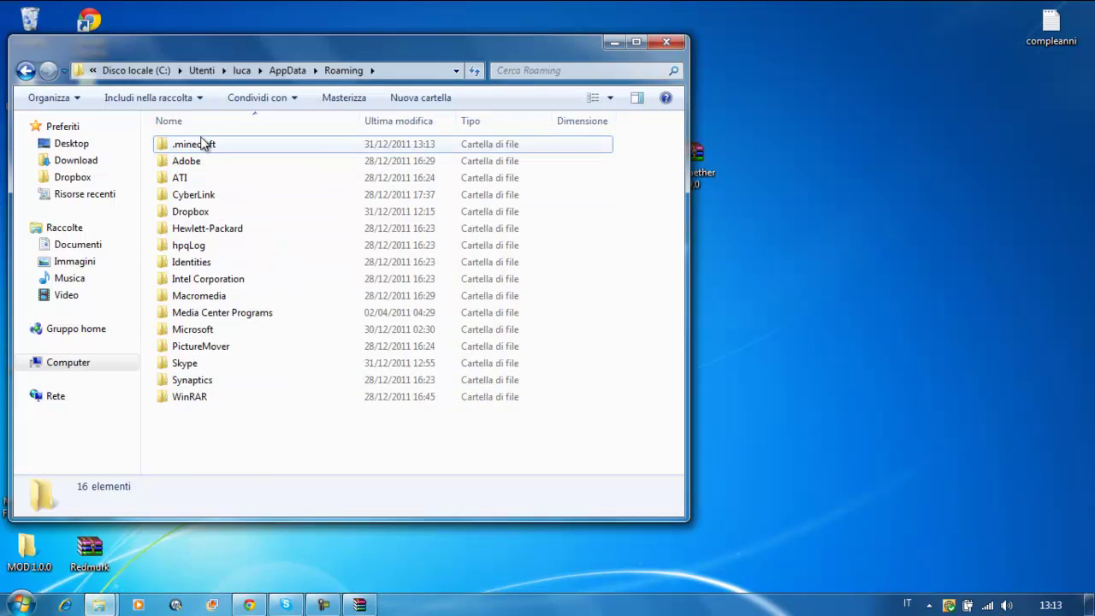
{"action": "left_click", "coordinate": [190, 147]}
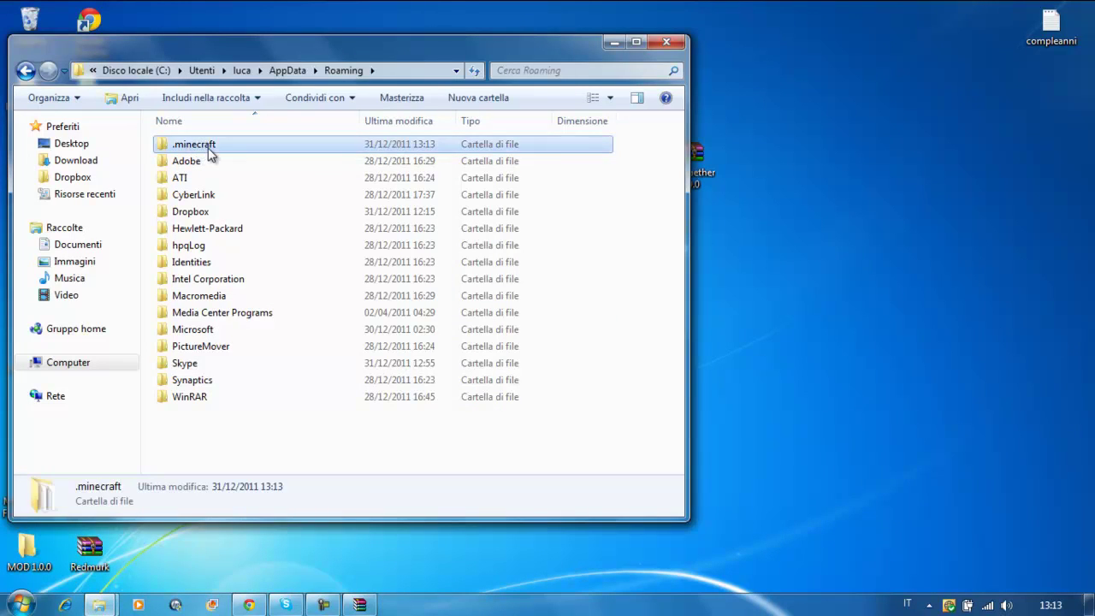
{"action": "double_click", "coordinate": [209, 149]}
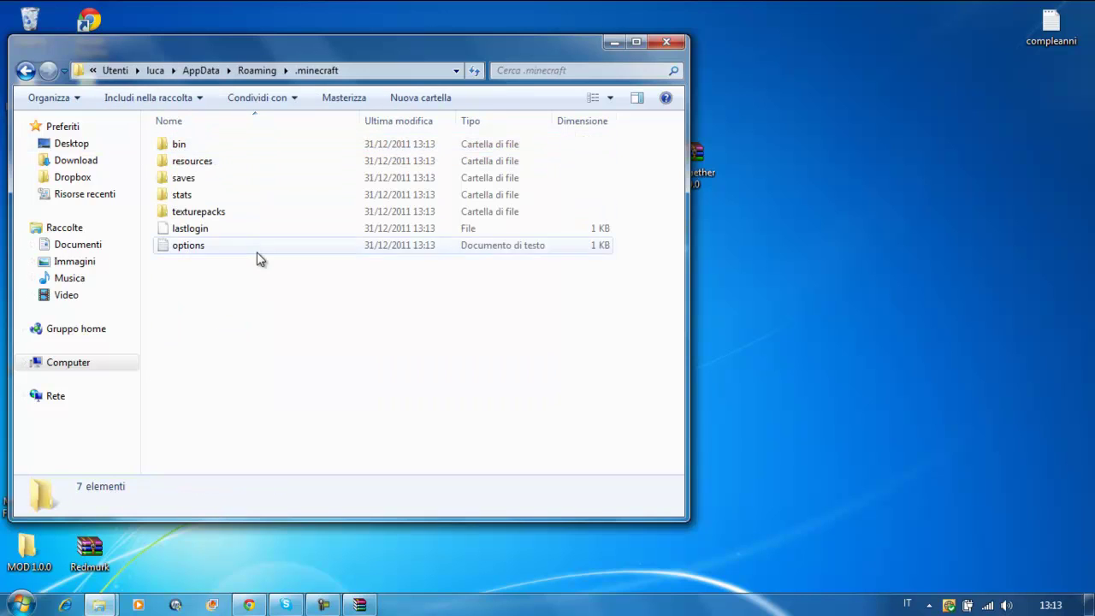
{"action": "double_click", "coordinate": [190, 147]}
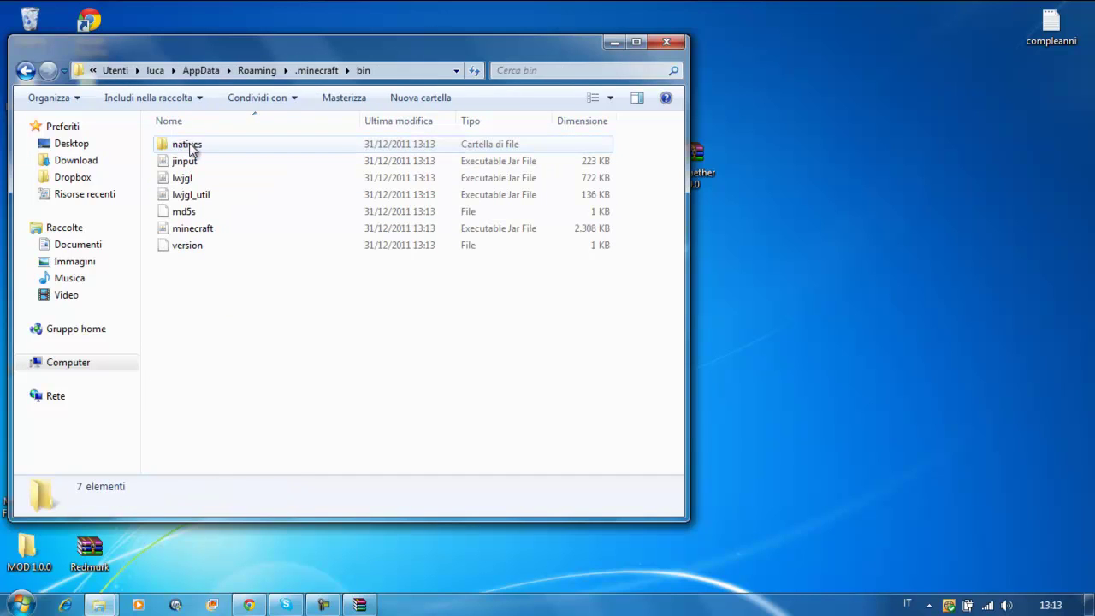
- Open the minecraft executable jar file with WinRAR and move its archive window fully into view
{"action": "right_click", "coordinate": [193, 231]}
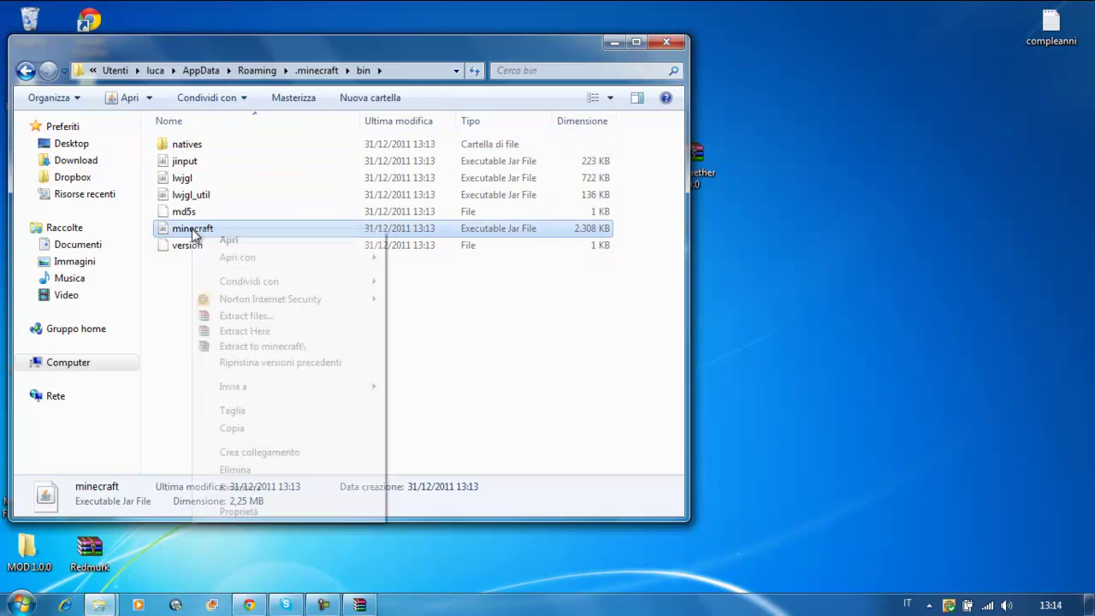
{"action": "mouse_move", "coordinate": [249, 282]}
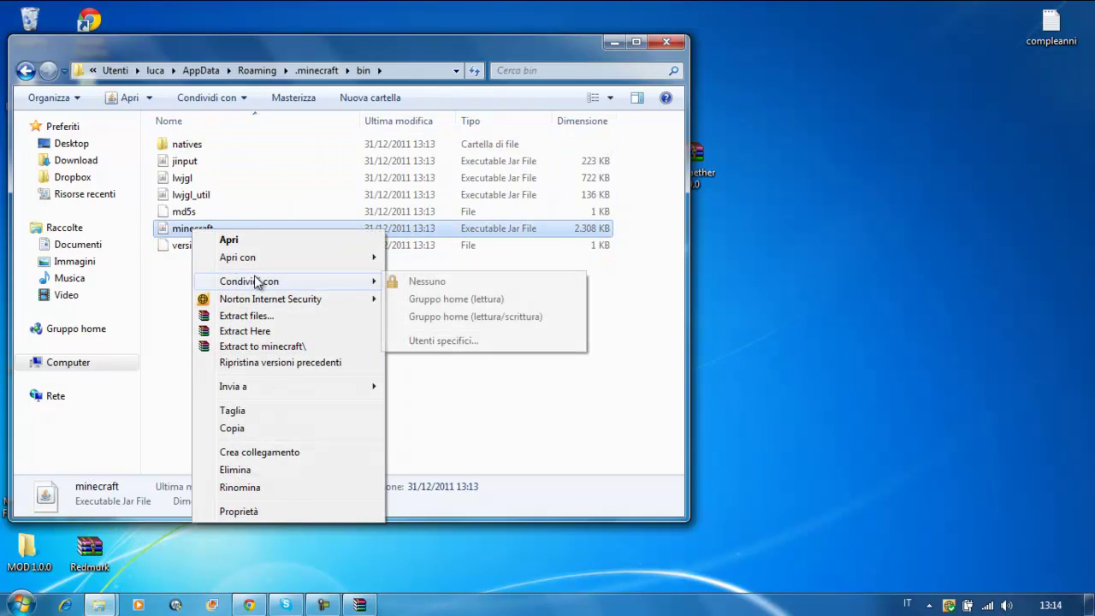
{"action": "mouse_move", "coordinate": [288, 260]}
{"action": "left_click", "coordinate": [420, 256]}
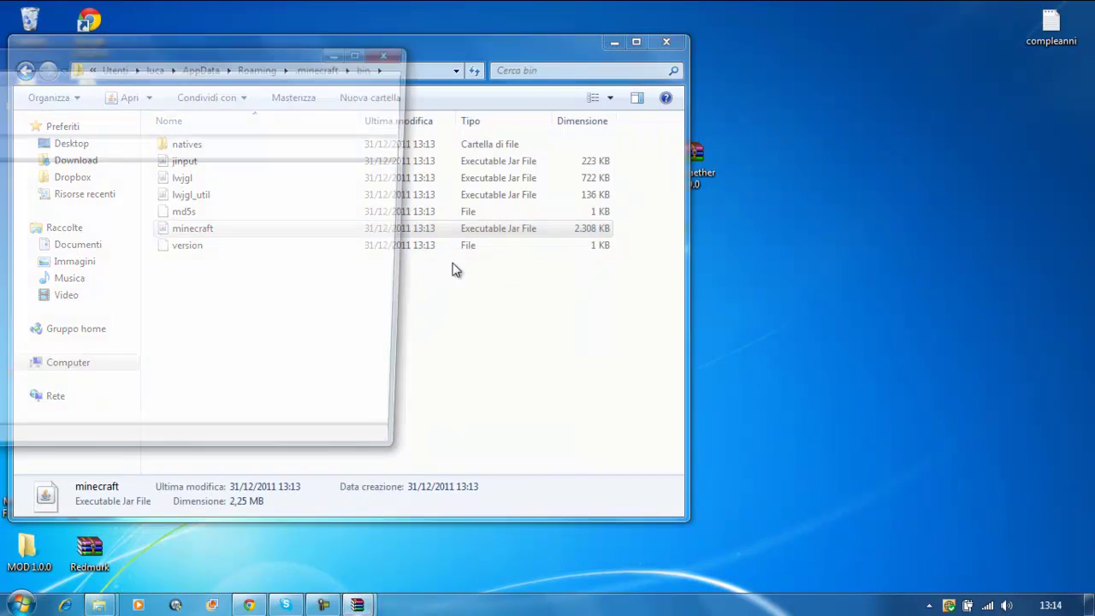
{"action": "left_click_drag", "start_coordinate": [295, 52], "coordinate": [700, 39]}
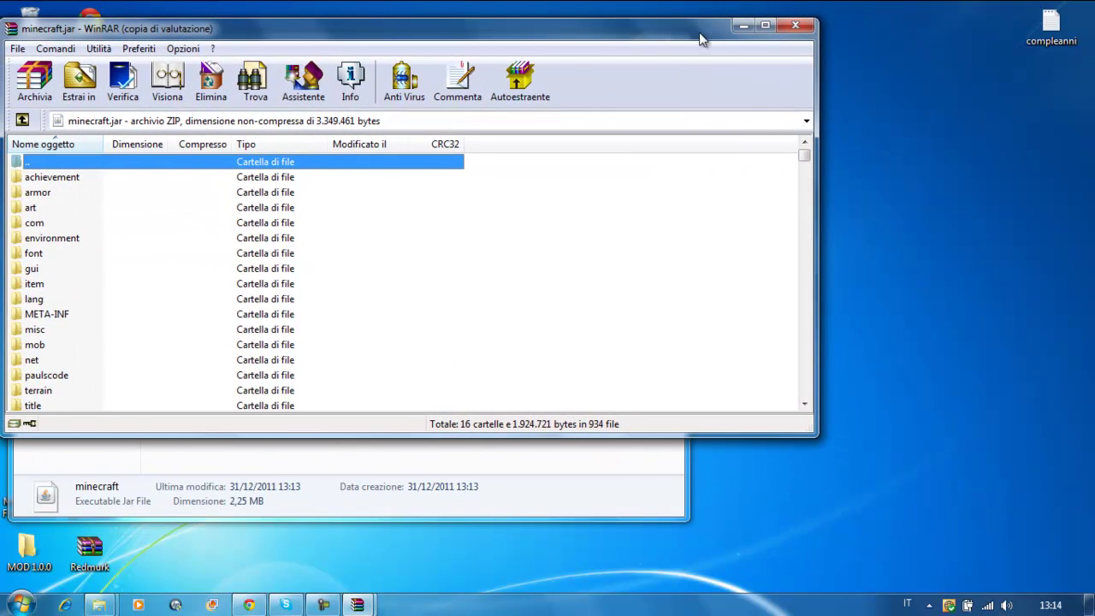
- Delete the META-INF folder from minecraft.jar and confirm the deletion
{"action": "left_click", "coordinate": [50, 312]}
{"action": "right_click", "coordinate": [51, 312]}
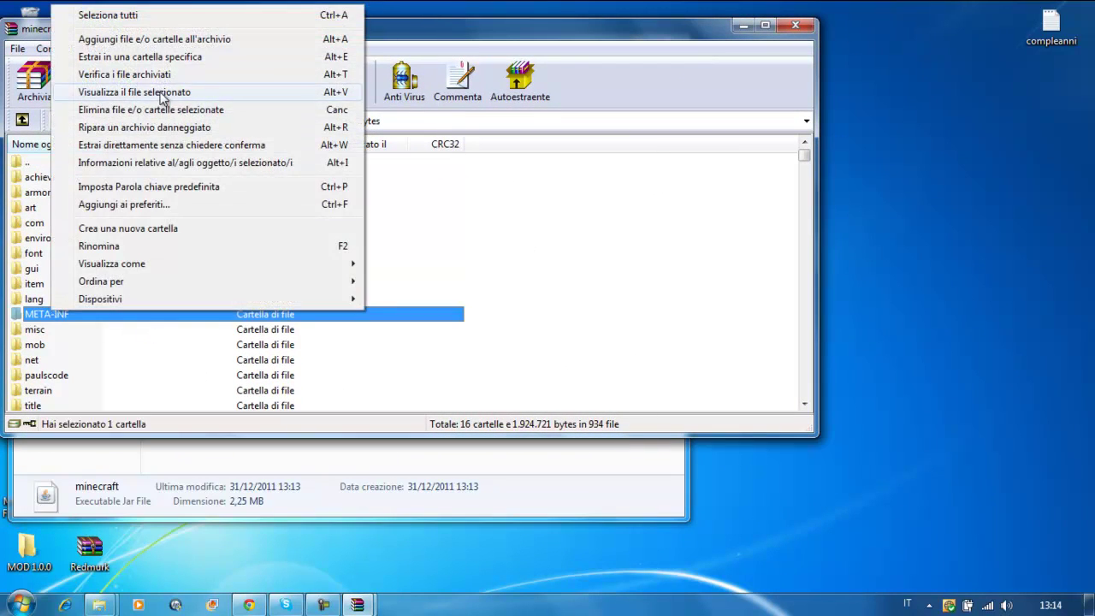
{"action": "left_click", "coordinate": [154, 109]}
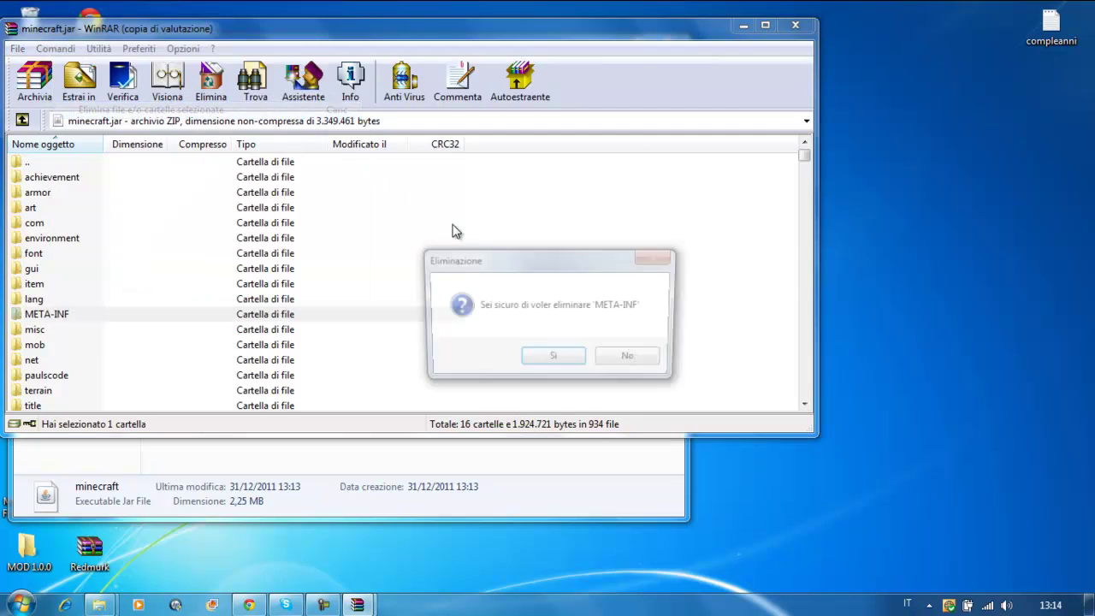
{"action": "left_click", "coordinate": [538, 365]}
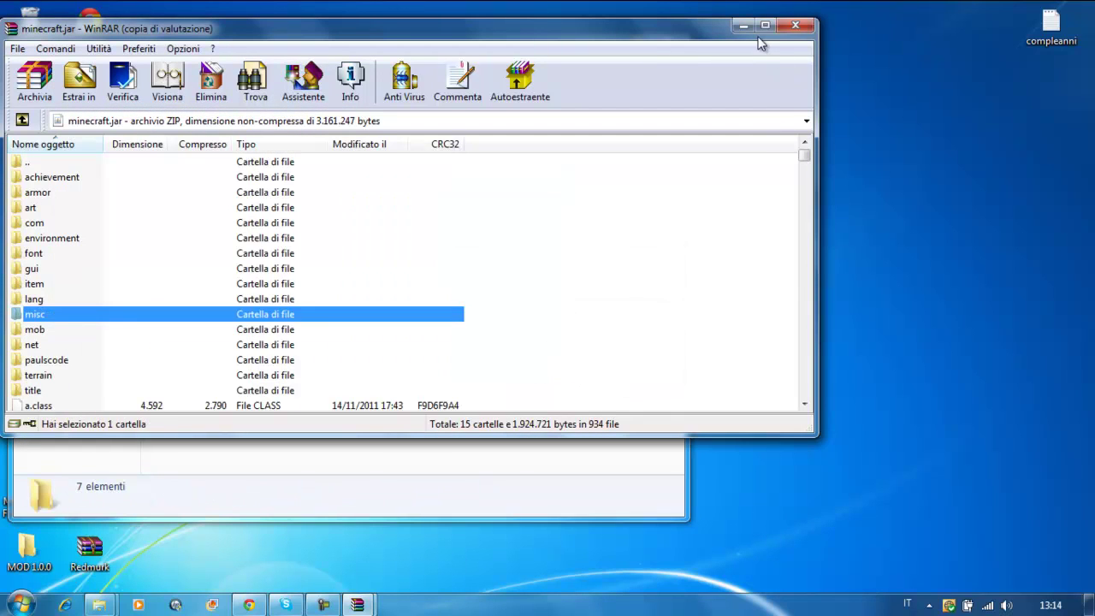
- Minimize the bin folder window and place the mod aether 1.0.0.rar archive window beside the minecraft.jar one
{"action": "left_click", "coordinate": [503, 472]}
{"action": "left_click", "coordinate": [614, 42]}
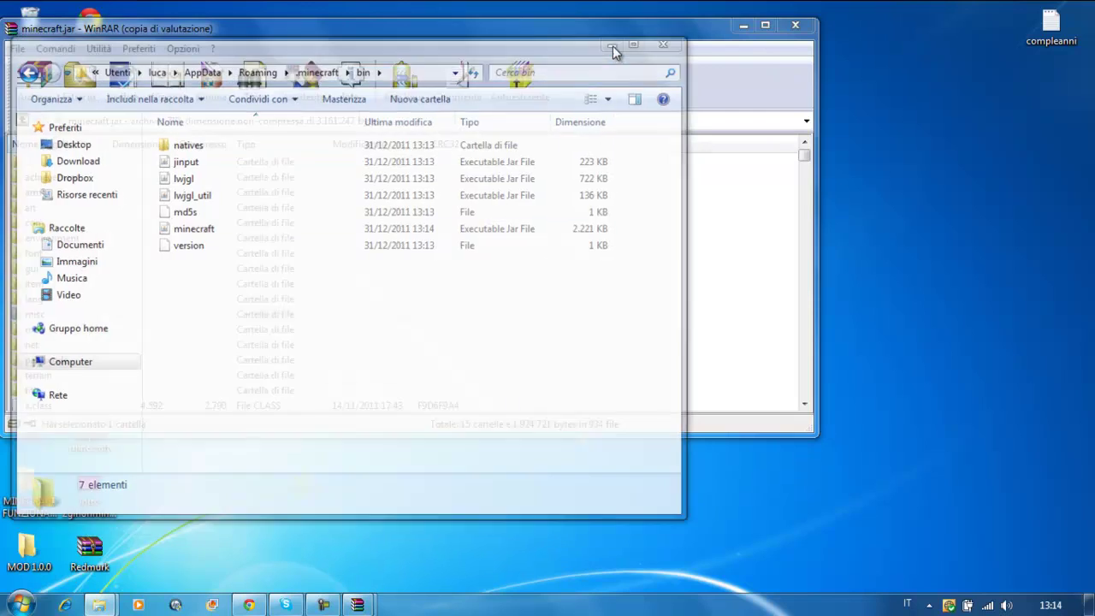
{"action": "left_click", "coordinate": [357, 606]}
{"action": "left_click", "coordinate": [435, 524]}
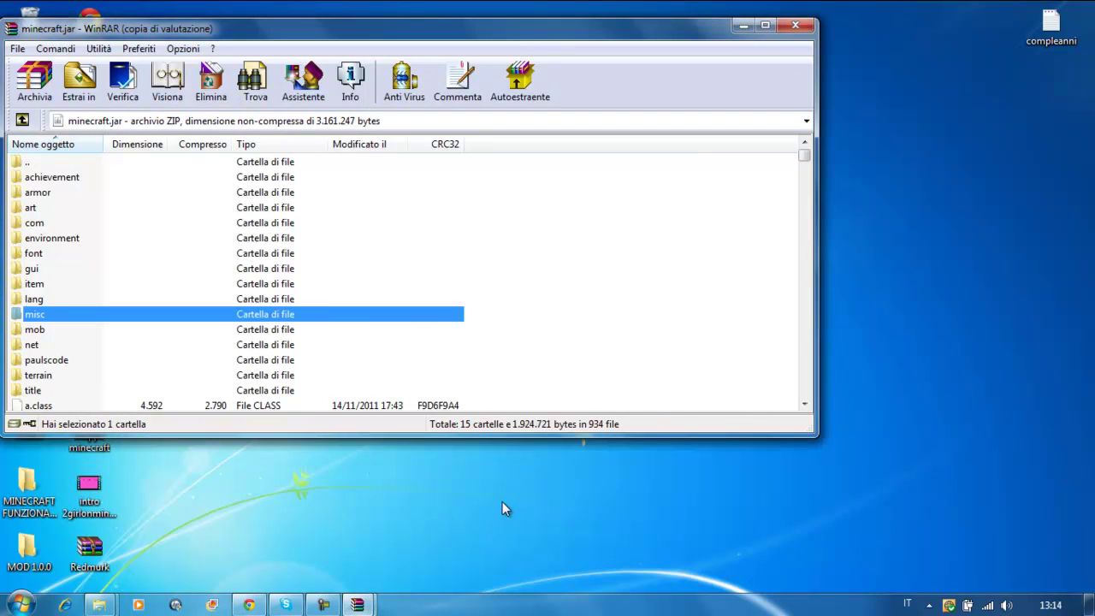
{"action": "left_click", "coordinate": [358, 605]}
{"action": "left_click", "coordinate": [272, 530]}
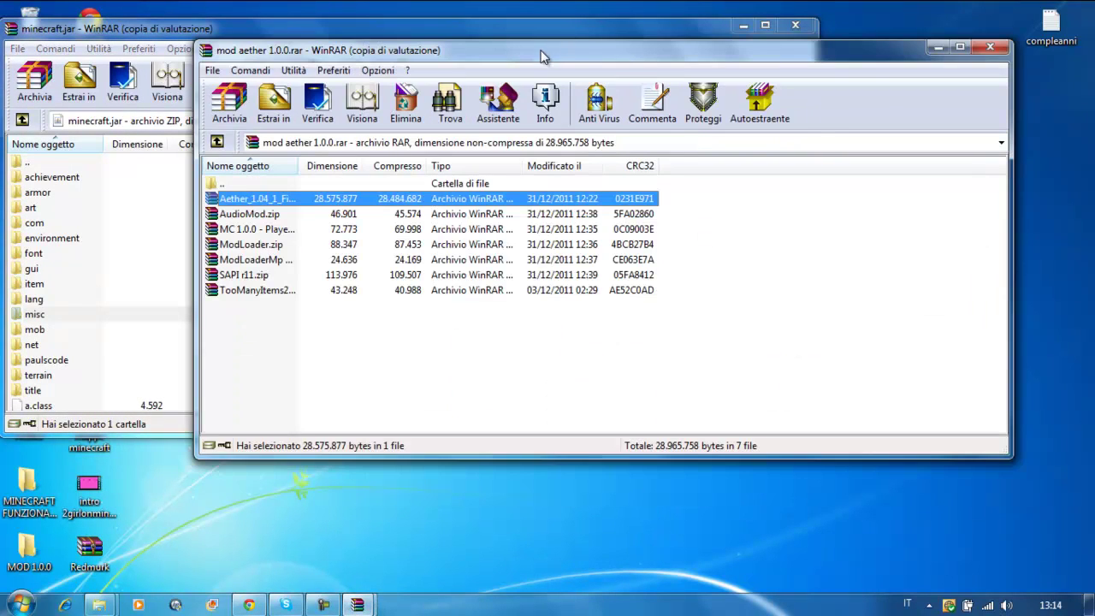
{"action": "left_click_drag", "start_coordinate": [531, 21], "coordinate": [1005, 30]}
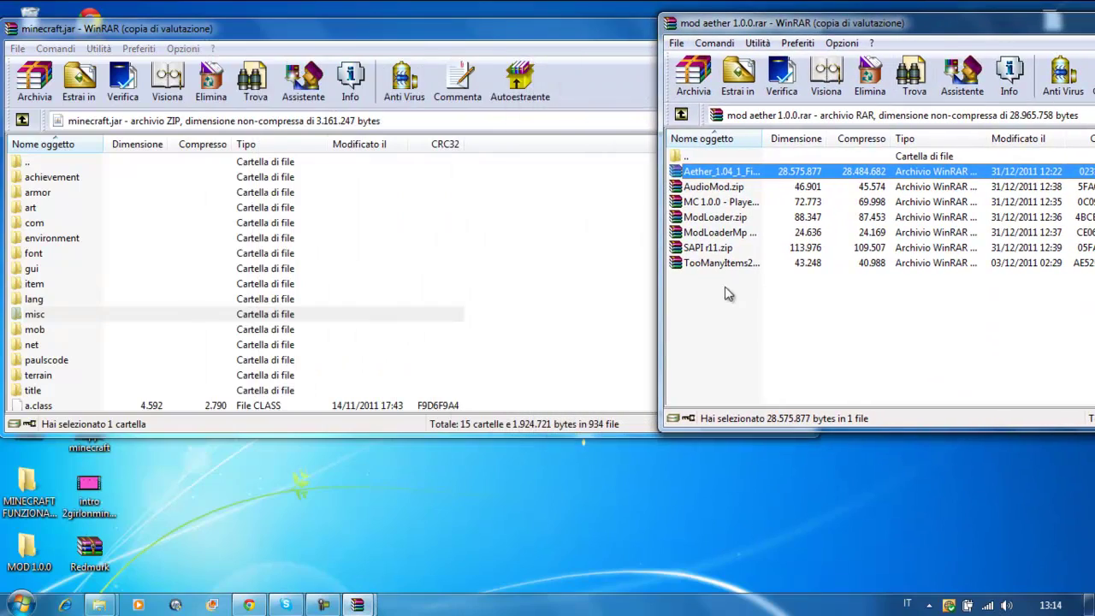
- Add all files from the TooManyItems archive to minecraft.jar, close that archive and return to mod aether 1.0.0.rar
{"action": "double_click", "coordinate": [727, 264]}
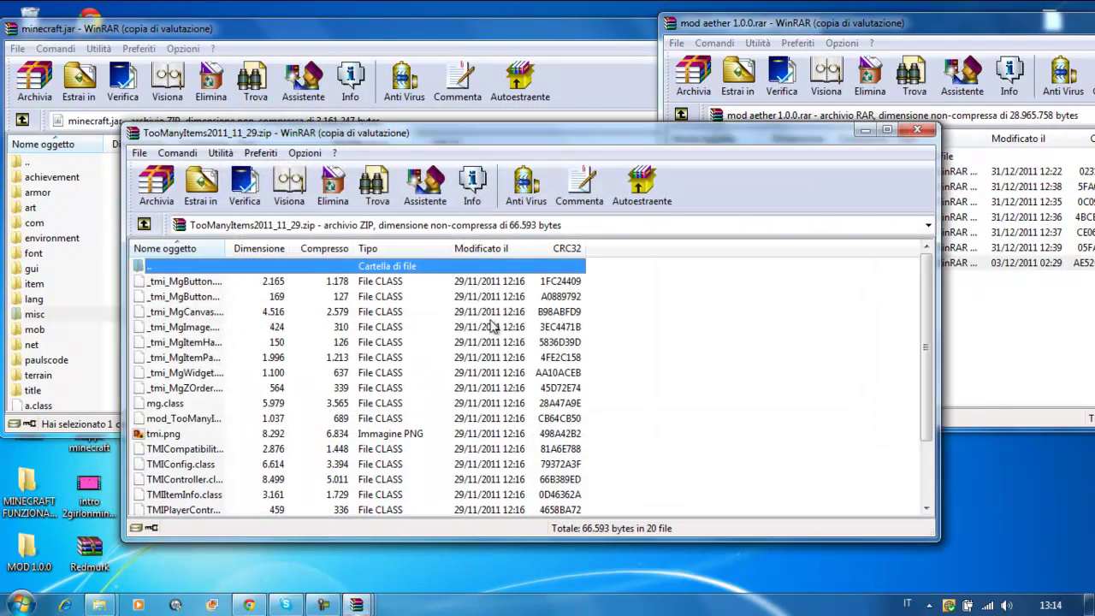
{"action": "left_click_drag", "start_coordinate": [528, 137], "coordinate": [894, 42]}
{"action": "left_click_drag", "start_coordinate": [981, 196], "coordinate": [864, 328]}
{"action": "left_click_drag", "start_coordinate": [988, 188], "coordinate": [723, 402]}
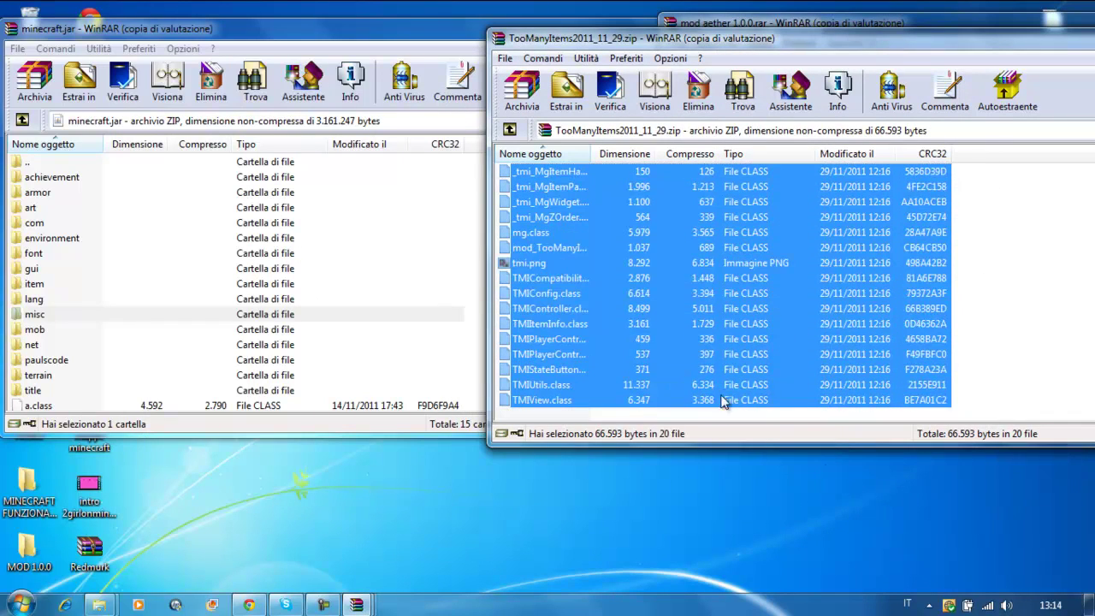
{"action": "left_click_drag", "start_coordinate": [448, 365], "coordinate": [447, 365]}
{"action": "left_click", "coordinate": [419, 372]}
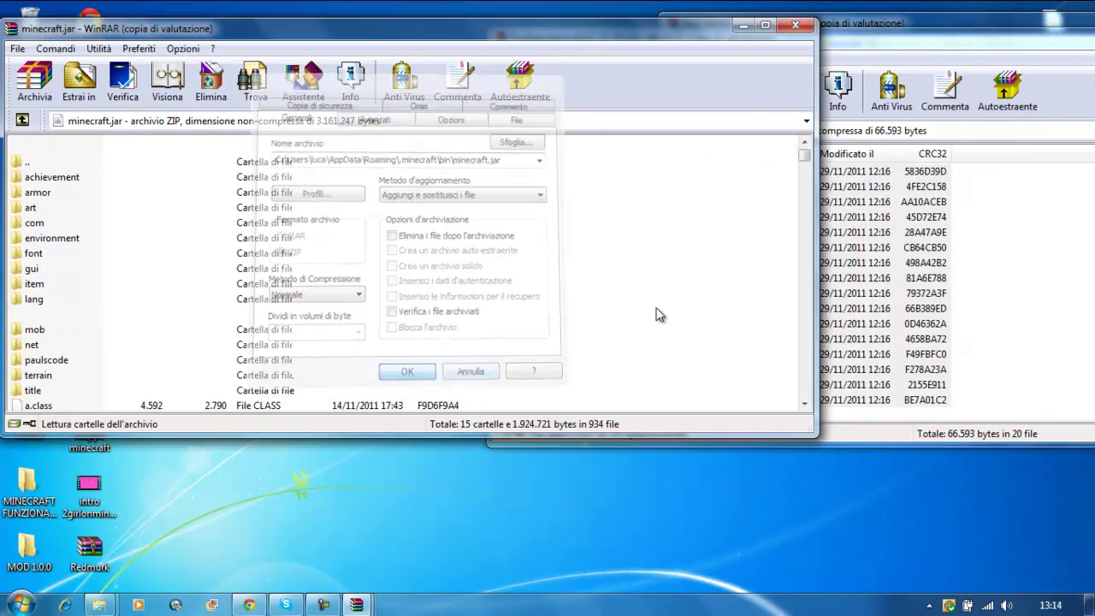
{"action": "left_click_drag", "start_coordinate": [945, 35], "coordinate": [531, 48]}
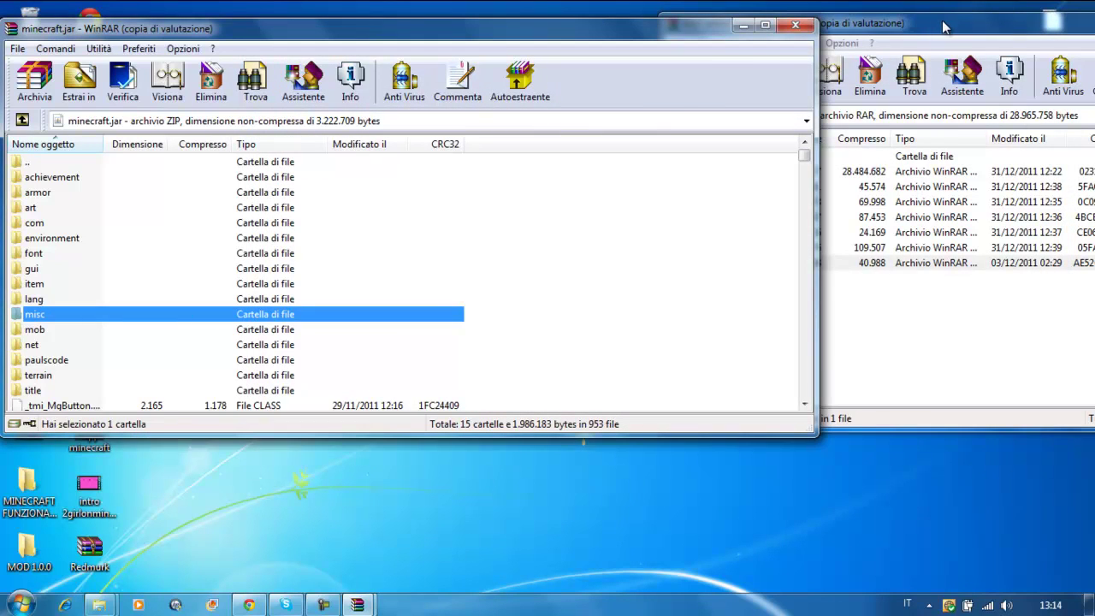
{"action": "left_click", "coordinate": [945, 28]}
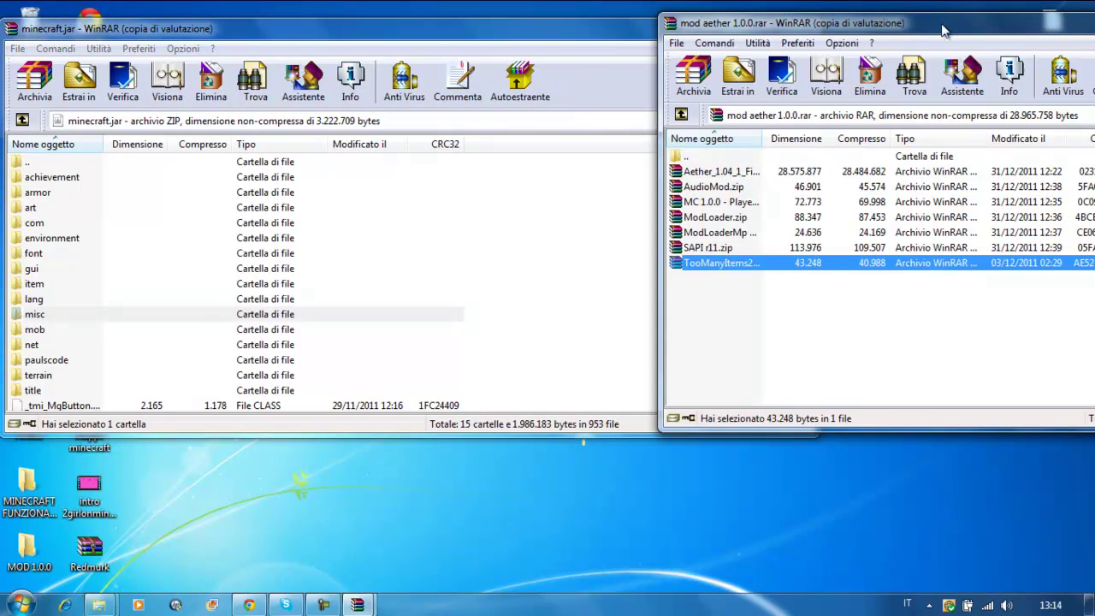
- Open SAPI r11.zip and add all files from its bin folder to minecraft.jar
{"action": "left_click", "coordinate": [723, 248]}
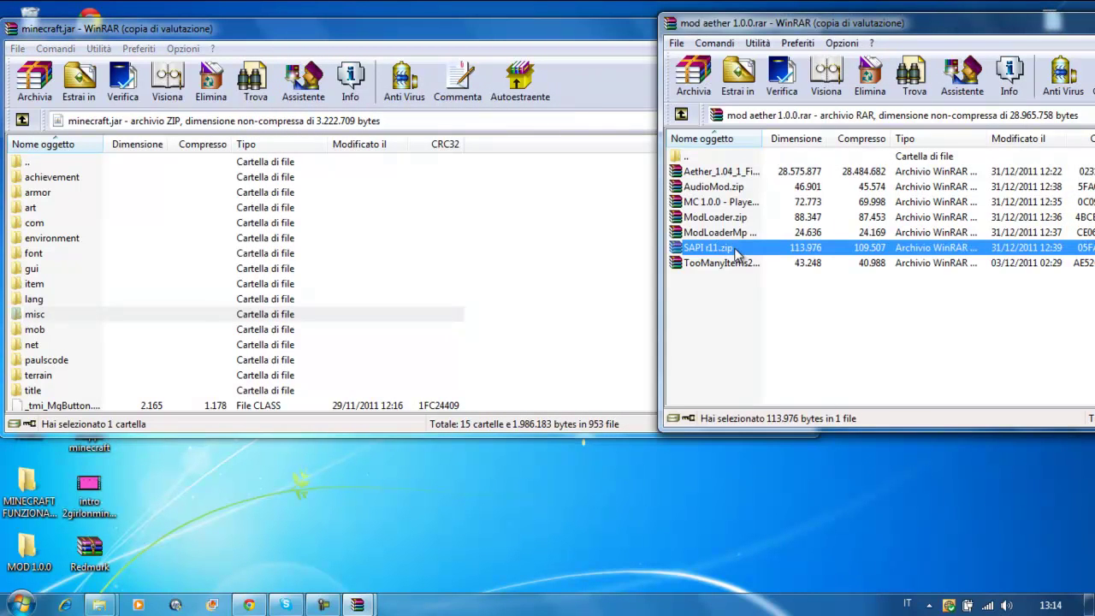
{"action": "double_click", "coordinate": [723, 248]}
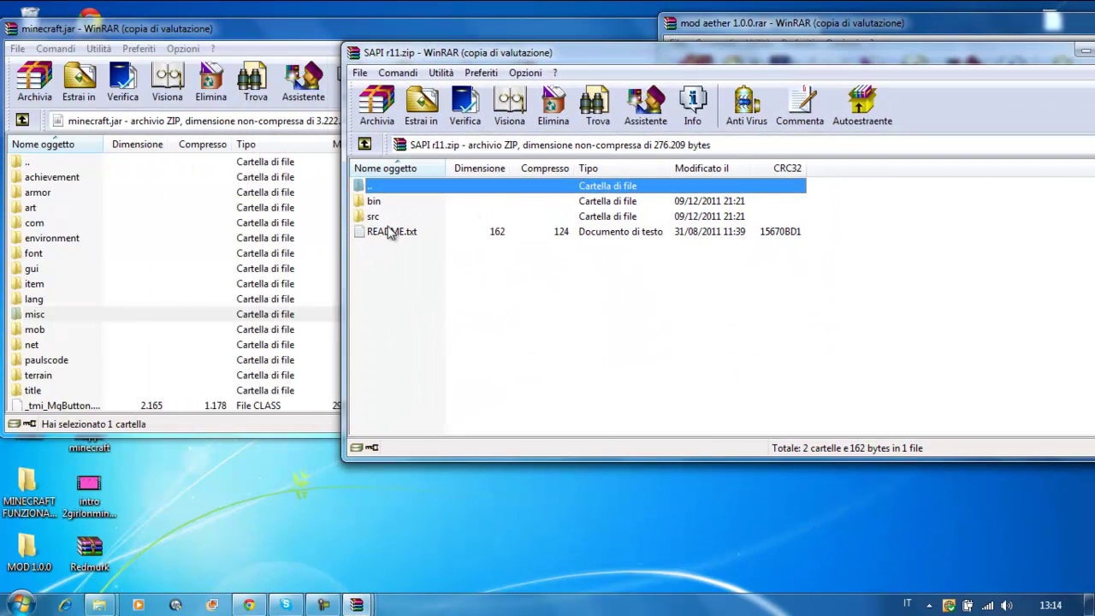
{"action": "double_click", "coordinate": [374, 204]}
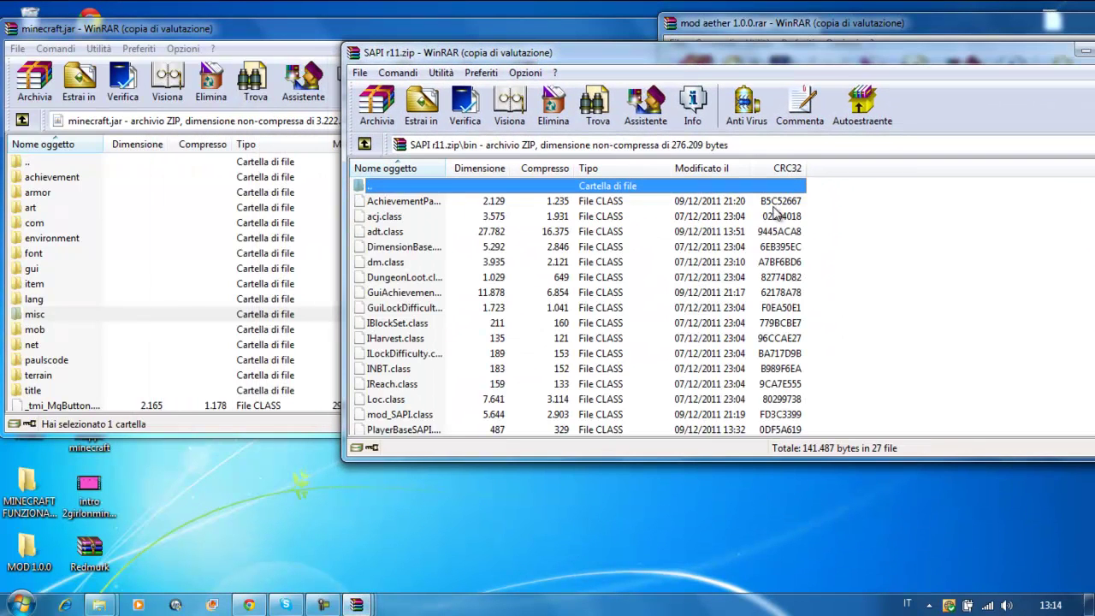
{"action": "left_click_drag", "start_coordinate": [814, 204], "coordinate": [677, 481]}
{"action": "left_click_drag", "start_coordinate": [495, 341], "coordinate": [338, 352]}
{"action": "left_click", "coordinate": [399, 371]}
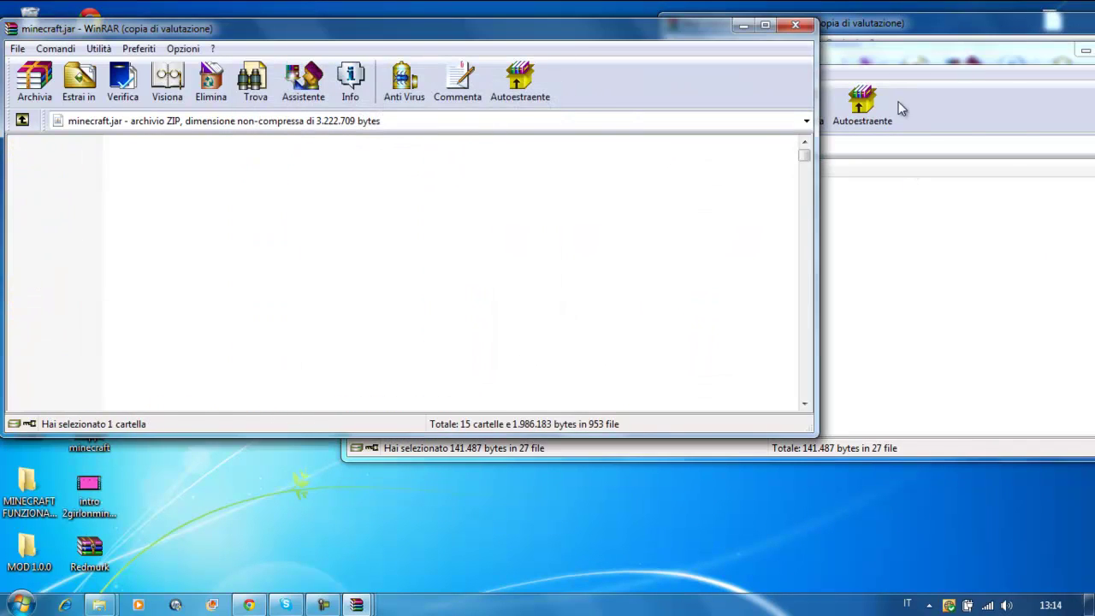
- Check the src folder and README.txt in SAPI r11.zip, close the archive and return to mod aether 1.0.0.rar
{"action": "left_click", "coordinate": [906, 48]}
{"action": "left_click", "coordinate": [364, 144]}
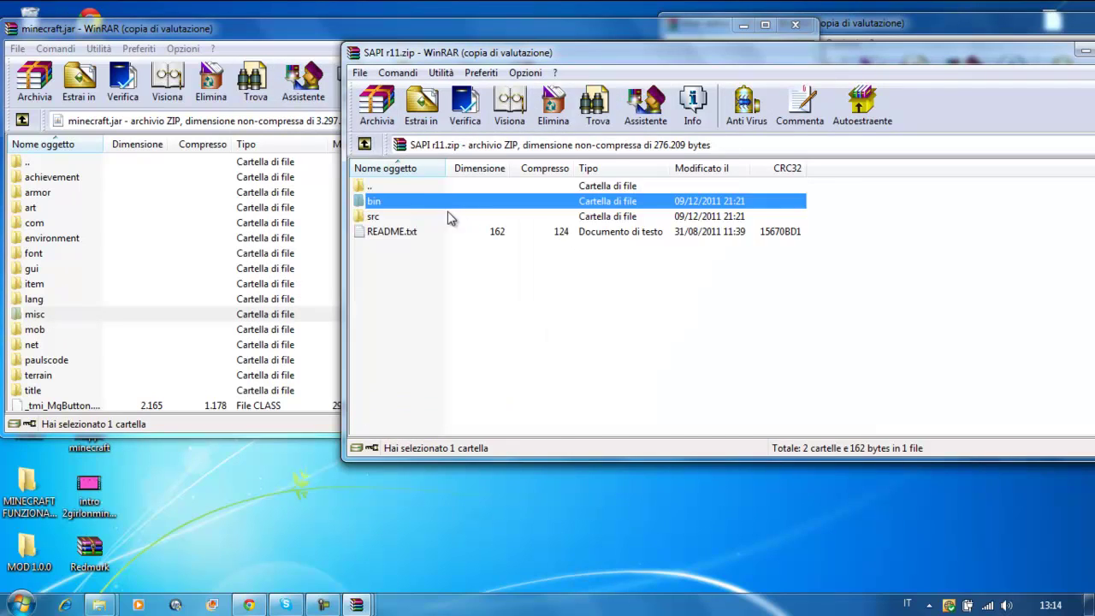
{"action": "double_click", "coordinate": [377, 218]}
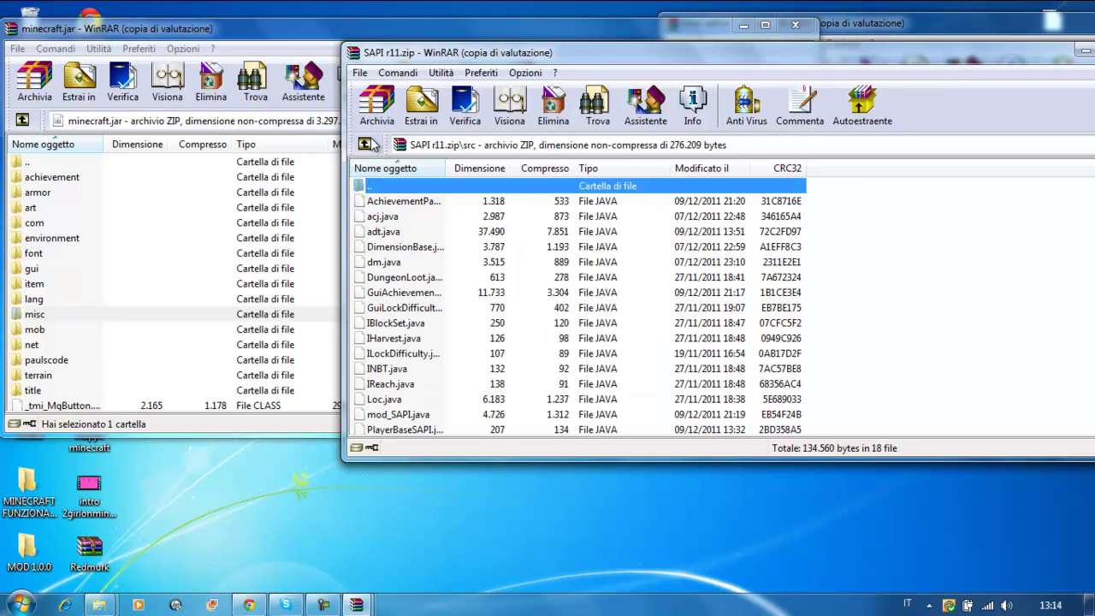
{"action": "left_click", "coordinate": [368, 144]}
{"action": "double_click", "coordinate": [399, 229]}
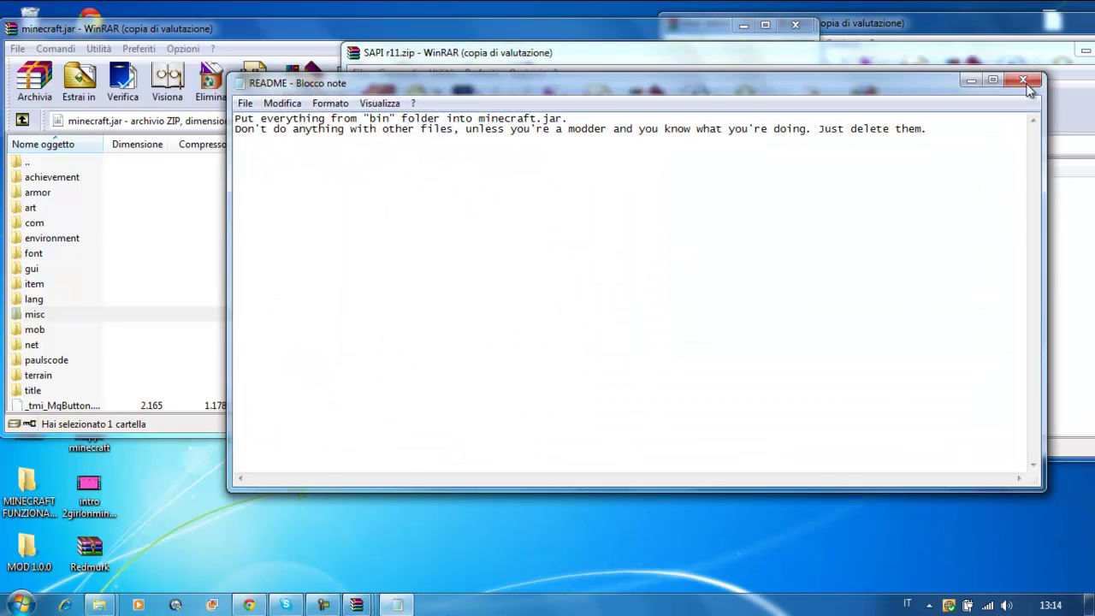
{"action": "left_click", "coordinate": [1023, 81]}
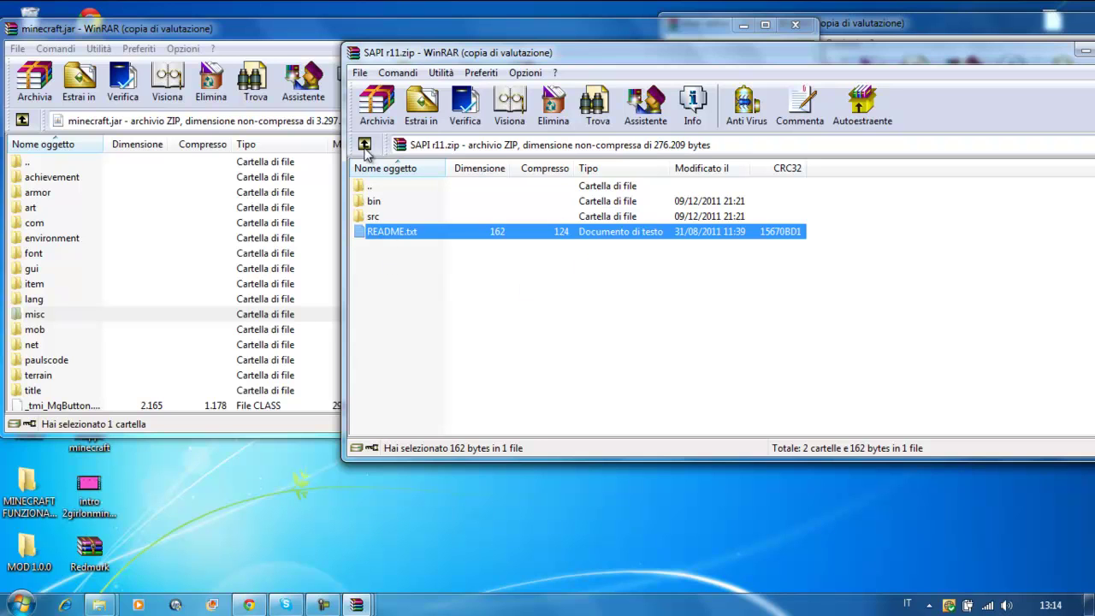
{"action": "left_click_drag", "start_coordinate": [975, 42], "coordinate": [821, 65]}
{"action": "left_click", "coordinate": [1001, 65]}
{"action": "left_click", "coordinate": [930, 23]}
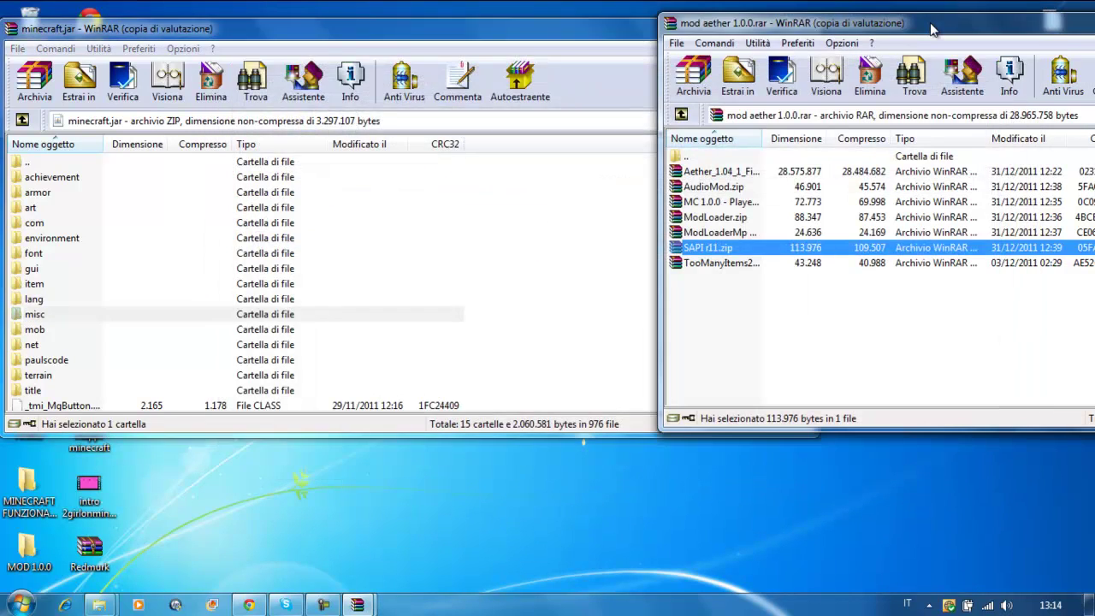
- Add all class files from ModLoaderMp 1.0.0.zip to minecraft.jar and close the ModLoaderMp archive
{"action": "double_click", "coordinate": [738, 232]}
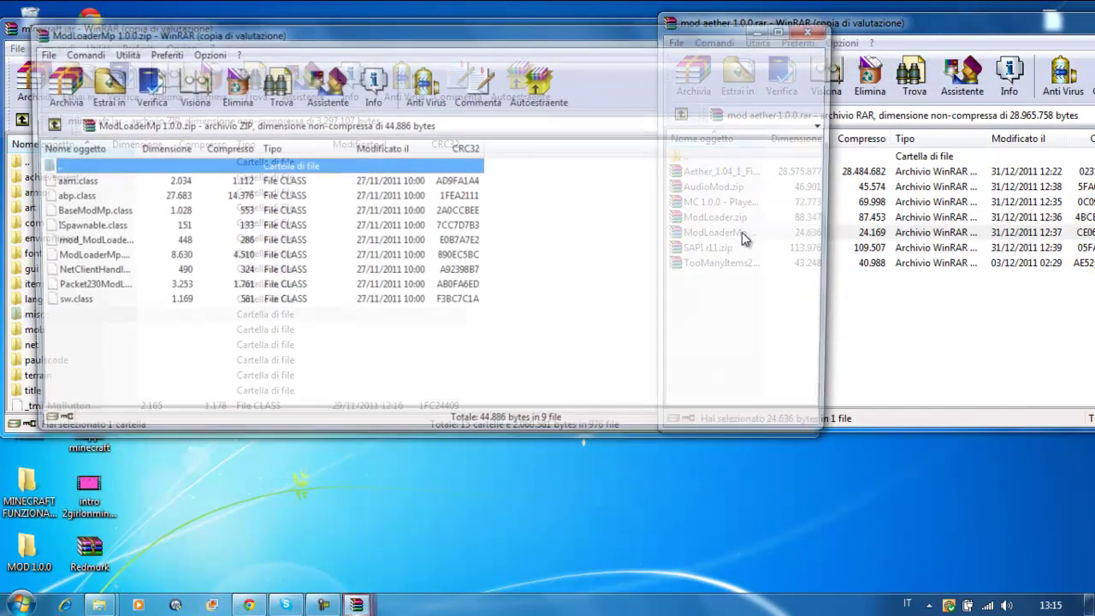
{"action": "left_click_drag", "start_coordinate": [339, 36], "coordinate": [564, 46]}
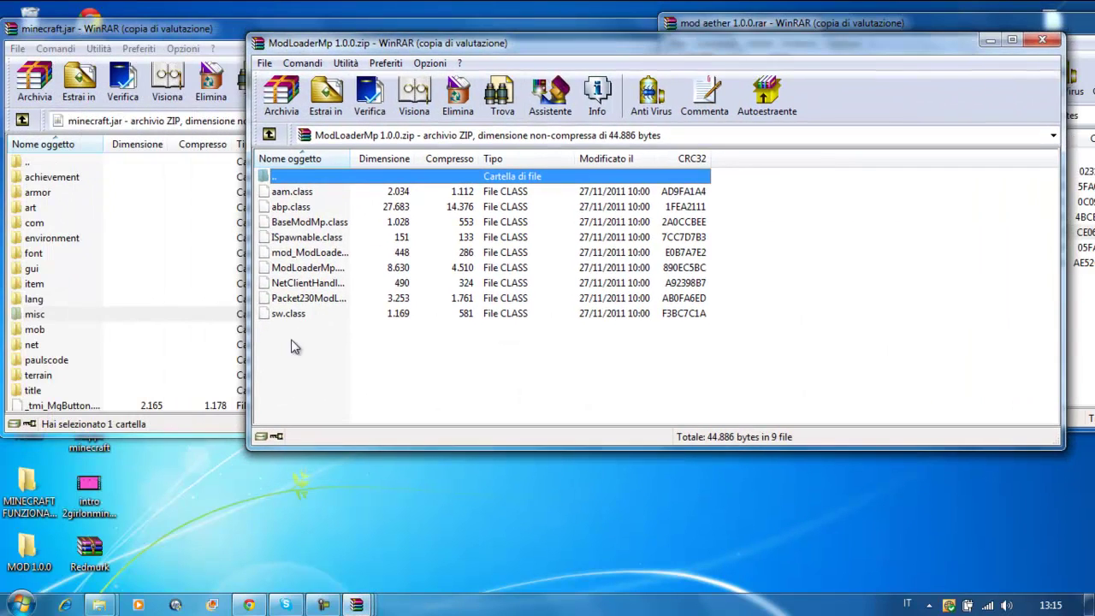
{"action": "left_click_drag", "start_coordinate": [291, 339], "coordinate": [209, 385]}
{"action": "left_click", "coordinate": [390, 377]}
{"action": "left_click", "coordinate": [894, 46]}
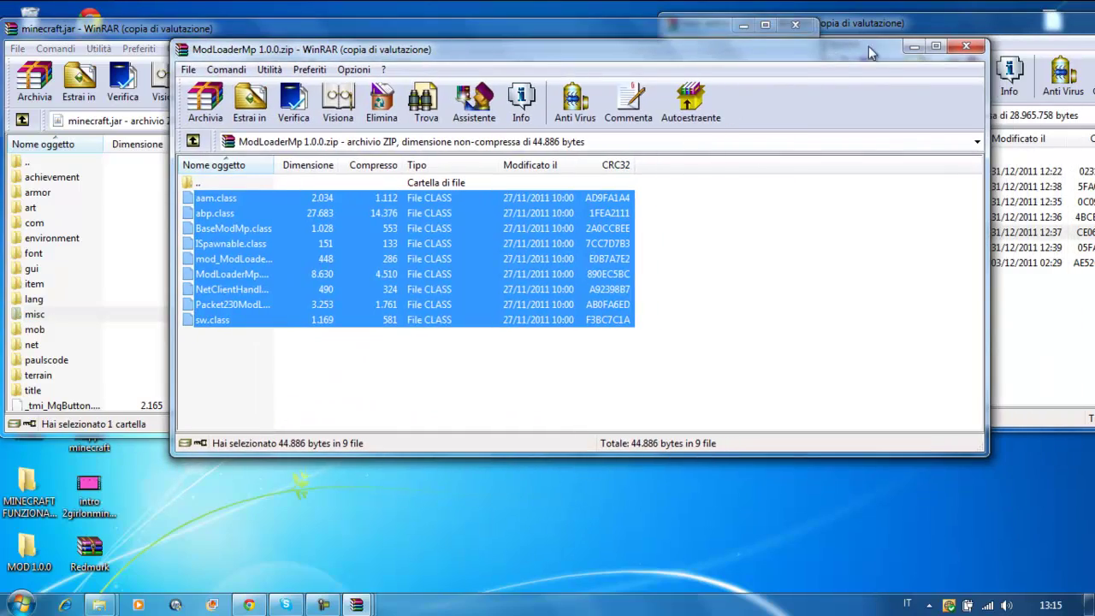
{"action": "left_click", "coordinate": [963, 49]}
- Open ModLoader.zip from the mod archive and add all its class files to minecraft.jar
{"action": "double_click", "coordinate": [722, 219]}
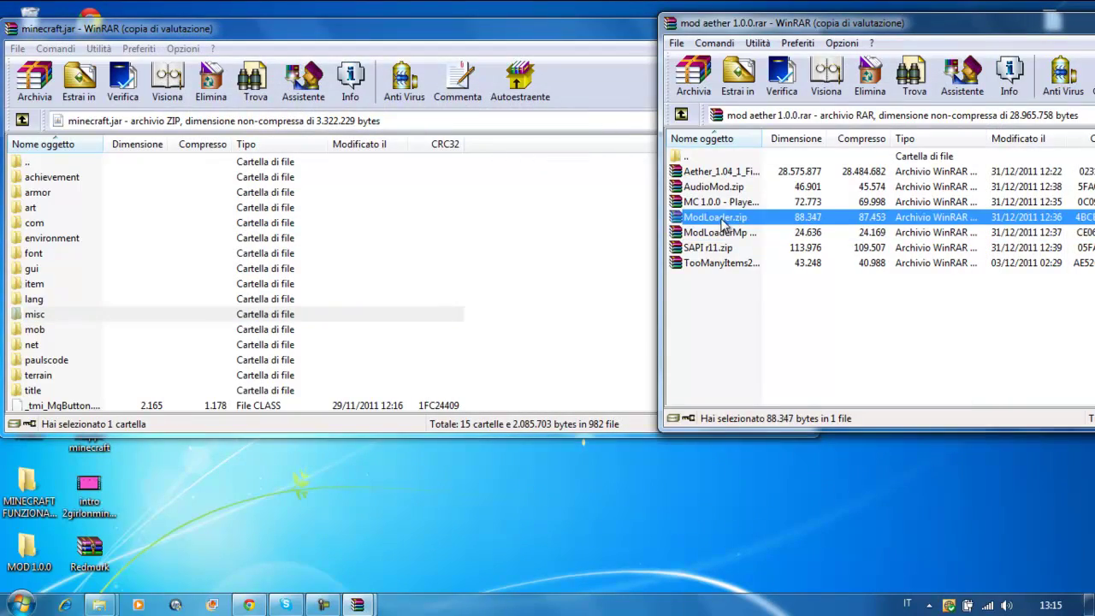
{"action": "left_click_drag", "start_coordinate": [489, 43], "coordinate": [764, 59]}
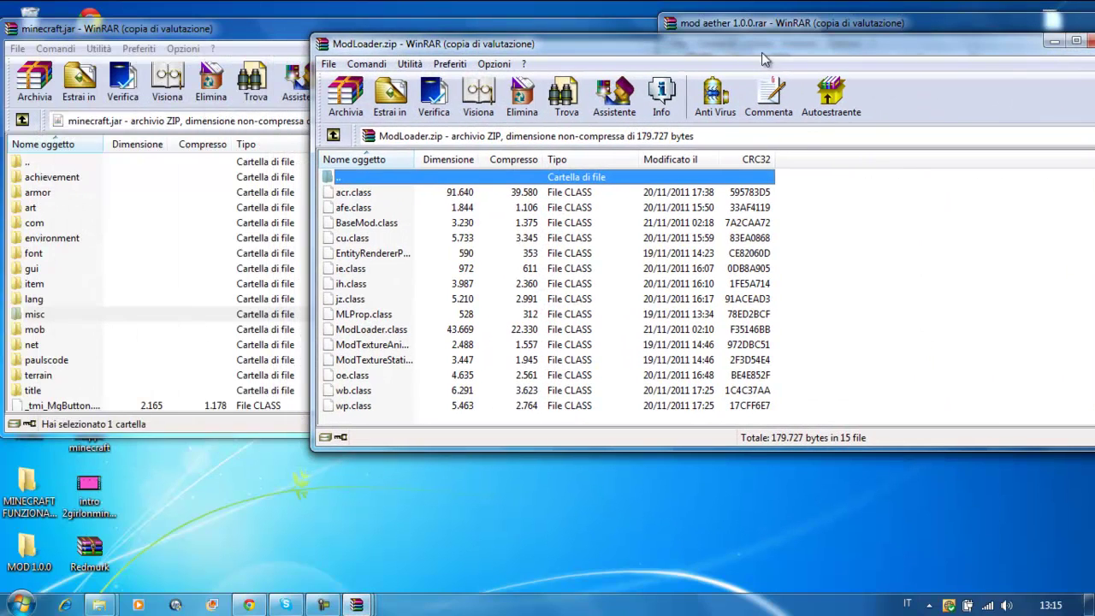
{"action": "left_click_drag", "start_coordinate": [804, 195], "coordinate": [561, 451]}
{"action": "left_click_drag", "start_coordinate": [520, 394], "coordinate": [234, 385]}
{"action": "left_click", "coordinate": [407, 374]}
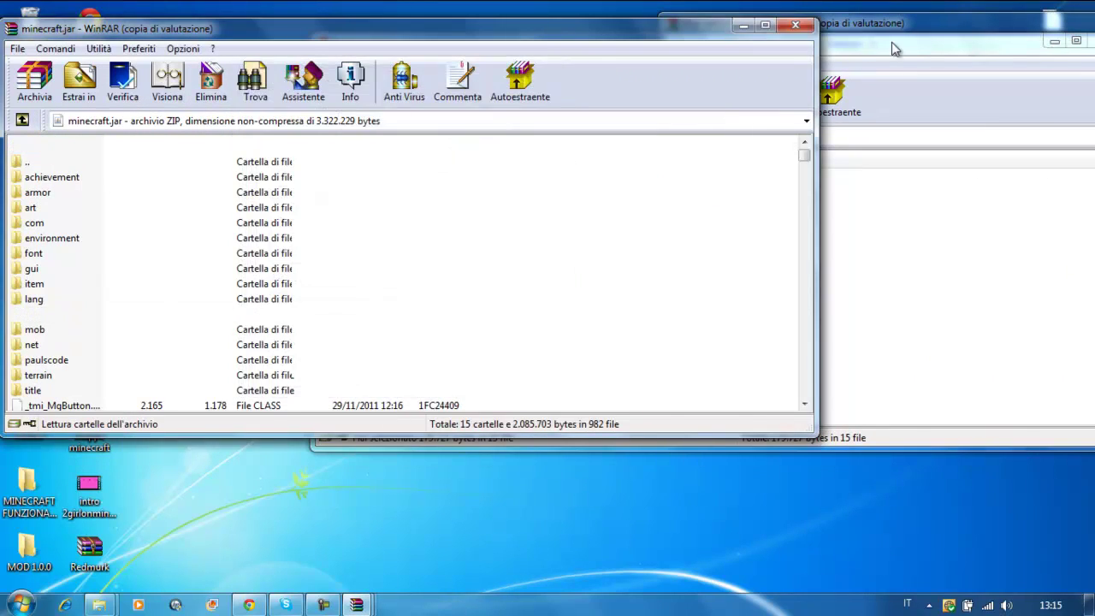
- Close the ModLoader archive and open MC 1.0.0 - Player API client 1.5.zip from mod aether 1.0.0.rar
{"action": "left_click_drag", "start_coordinate": [929, 50], "coordinate": [762, 58]}
{"action": "left_click", "coordinate": [948, 49]}
{"action": "left_click", "coordinate": [951, 27]}
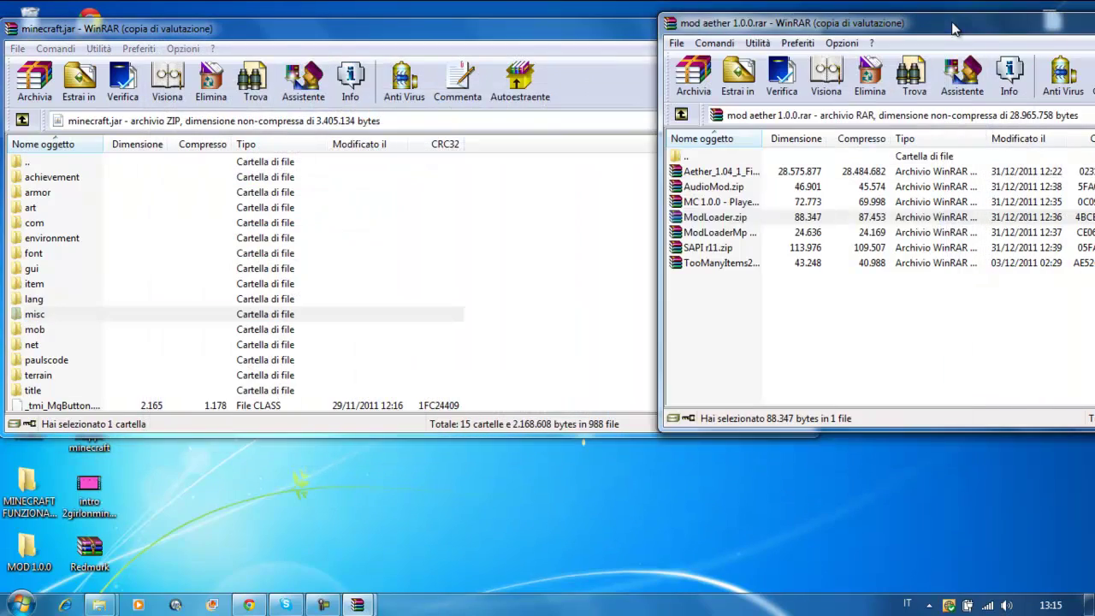
{"action": "double_click", "coordinate": [743, 203]}
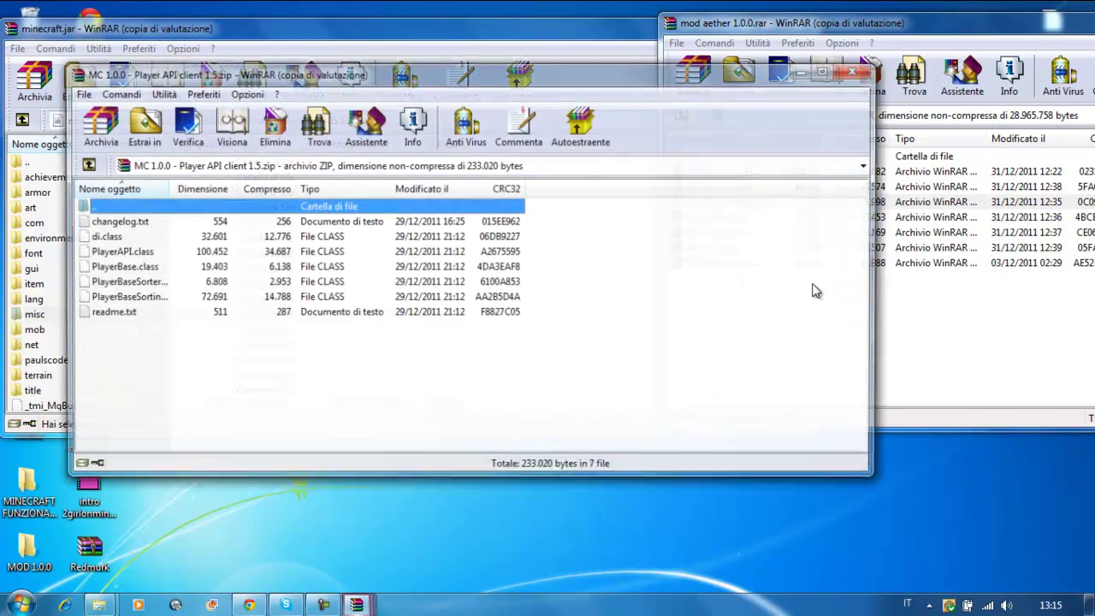
{"action": "left_click_drag", "start_coordinate": [483, 77], "coordinate": [775, 48]}
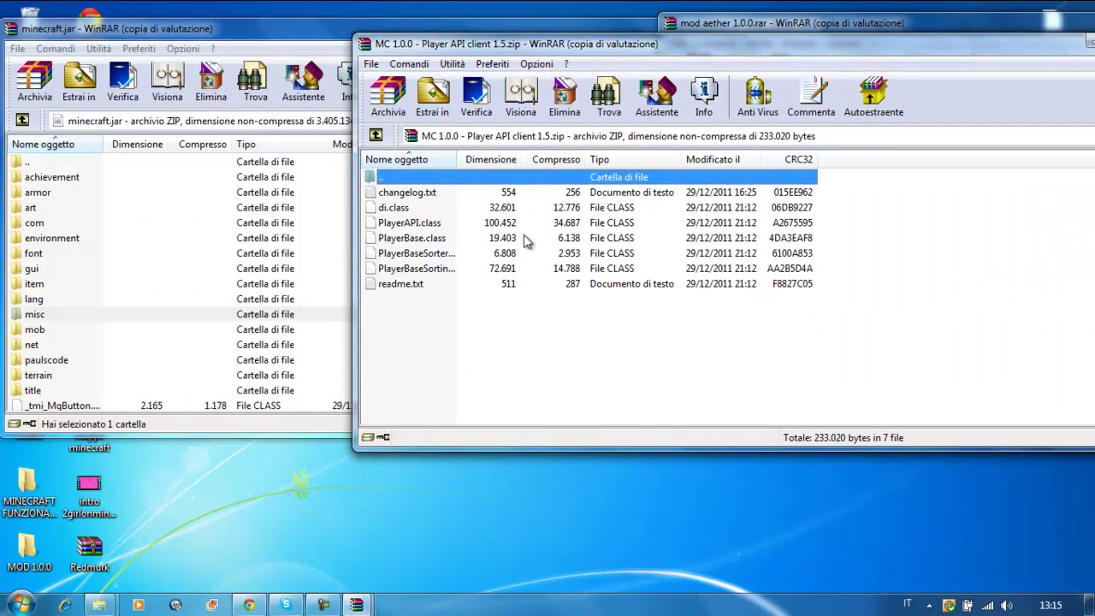
- Add the five class files of the Player API archive to minecraft.jar, leaving out changelog.txt and readme.txt, and close the Player API archive
{"action": "left_click", "coordinate": [404, 196]}
{"action": "left_click", "coordinate": [402, 285]}
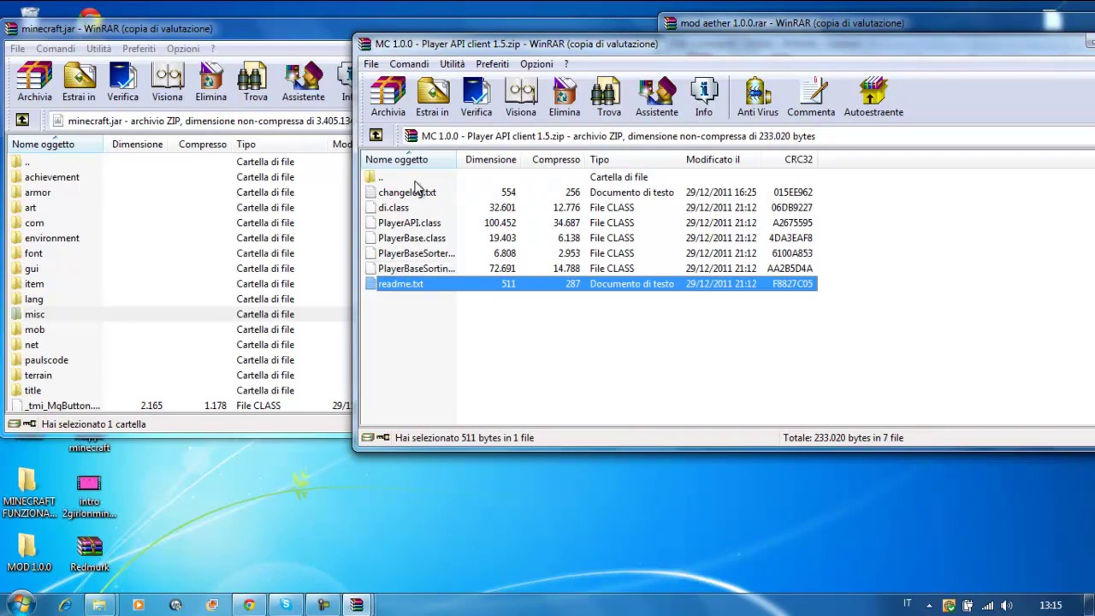
{"action": "left_click_drag", "start_coordinate": [827, 202], "coordinate": [777, 270]}
{"action": "left_click_drag", "start_coordinate": [476, 212], "coordinate": [308, 395]}
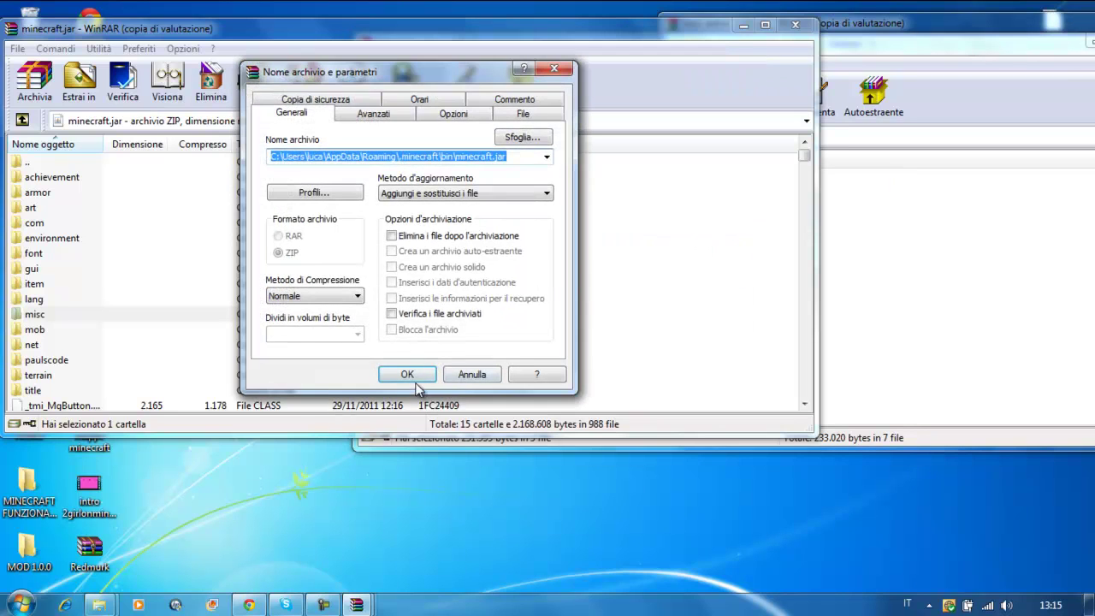
{"action": "left_click", "coordinate": [408, 374]}
{"action": "left_click", "coordinate": [903, 339]}
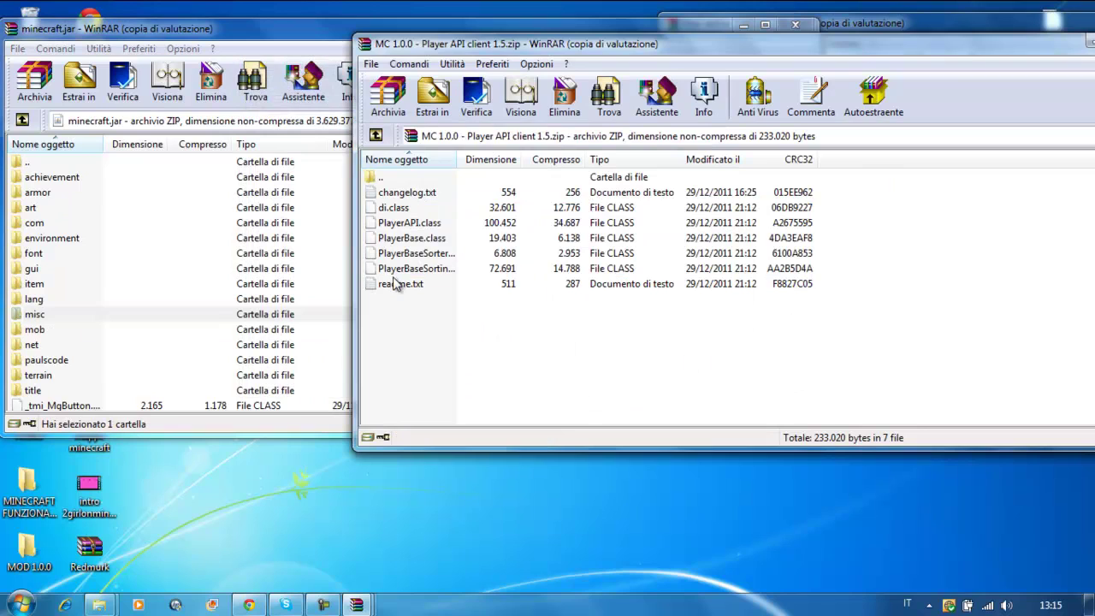
{"action": "left_click_drag", "start_coordinate": [673, 45], "coordinate": [531, 48]}
{"action": "left_click", "coordinate": [1006, 44]}
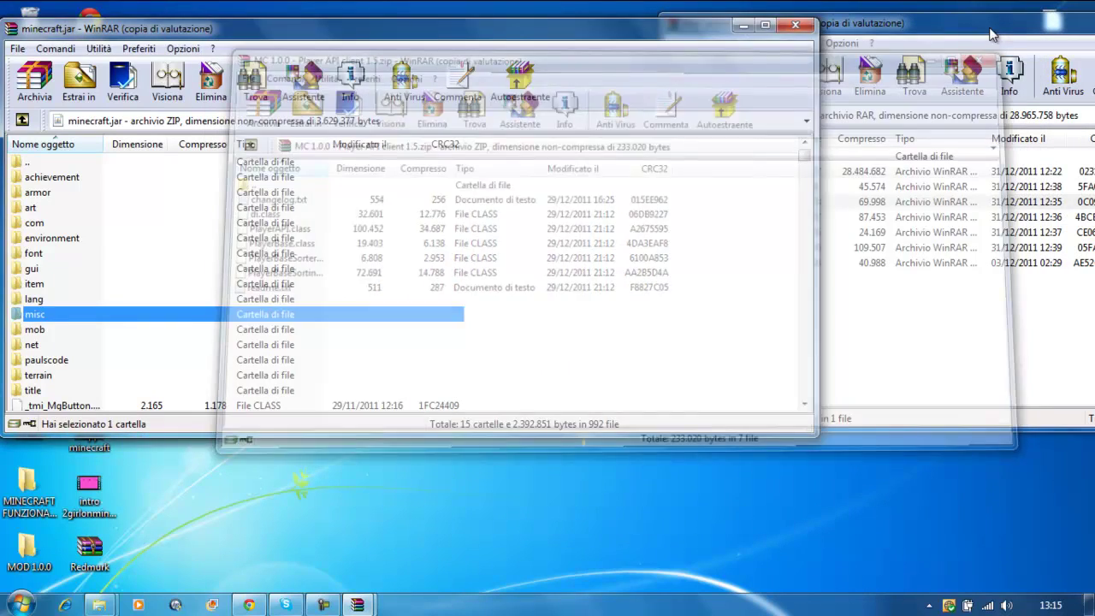
- Open AudioMod.zip, add its ibxm and paulscode folders and ahm.class to minecraft.jar, and close the AudioMod archive
{"action": "double_click", "coordinate": [711, 187]}
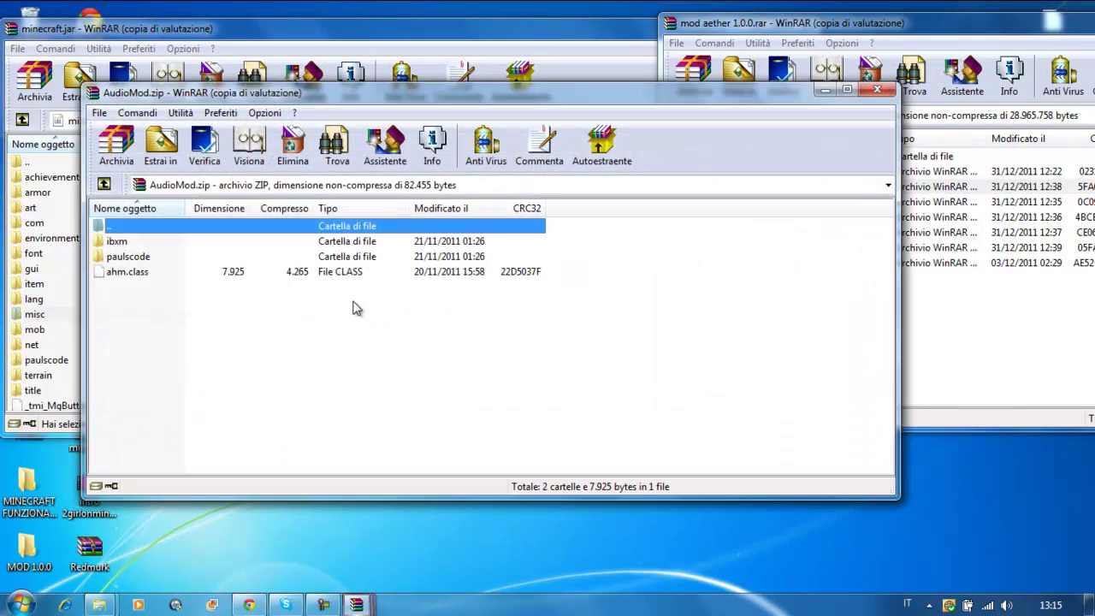
{"action": "left_click_drag", "start_coordinate": [302, 94], "coordinate": [495, 92]}
{"action": "left_click_drag", "start_coordinate": [334, 303], "coordinate": [285, 376]}
{"action": "left_click", "coordinate": [402, 373]}
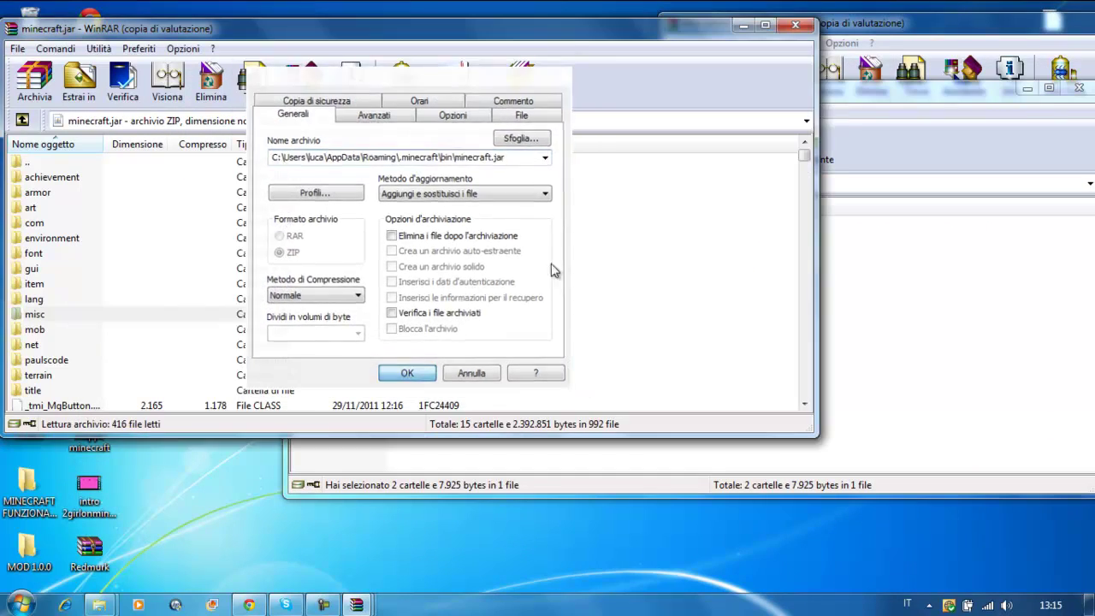
{"action": "left_click_drag", "start_coordinate": [929, 89], "coordinate": [723, 90]}
{"action": "left_click", "coordinate": [875, 82]}
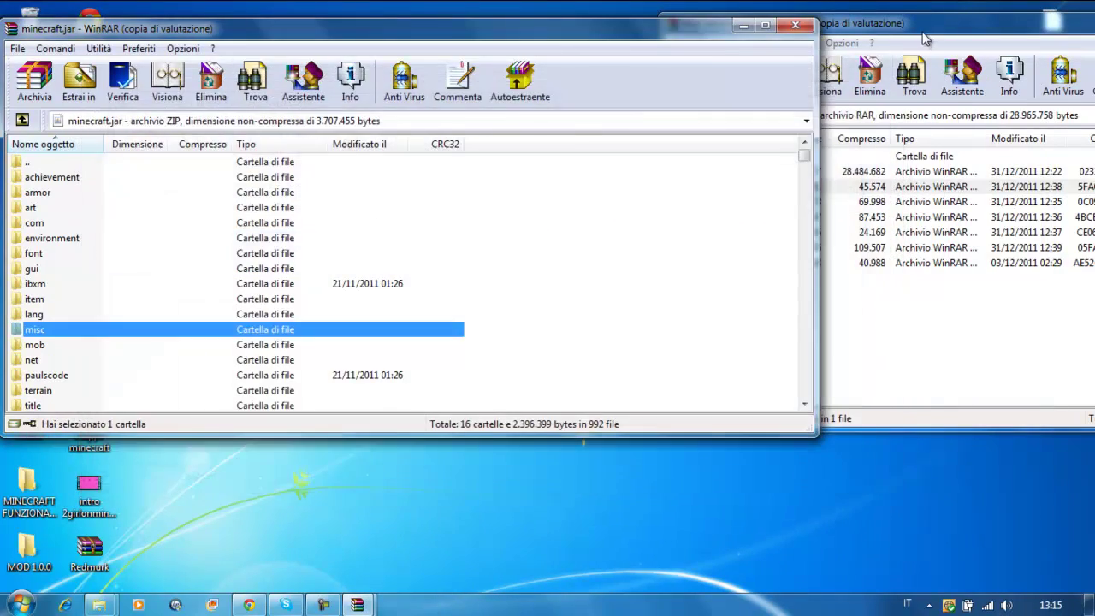
{"action": "left_click", "coordinate": [930, 45]}
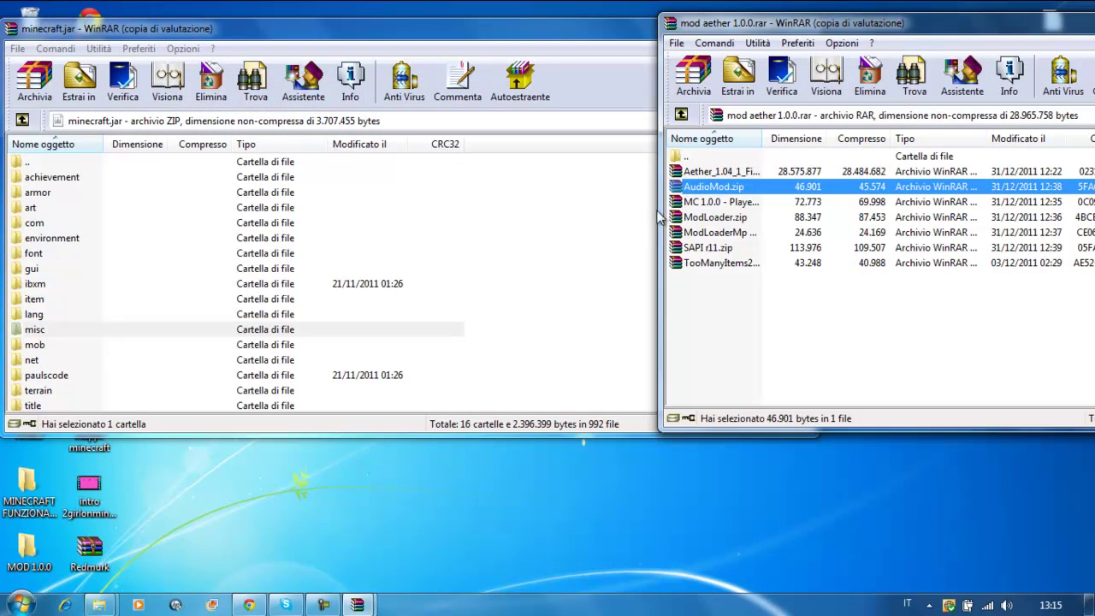
- Open Aether_1.04_1_Final.zip from the mod archive and add all folders and class files from its Jar folder to minecraft.jar
{"action": "double_click", "coordinate": [732, 172]}
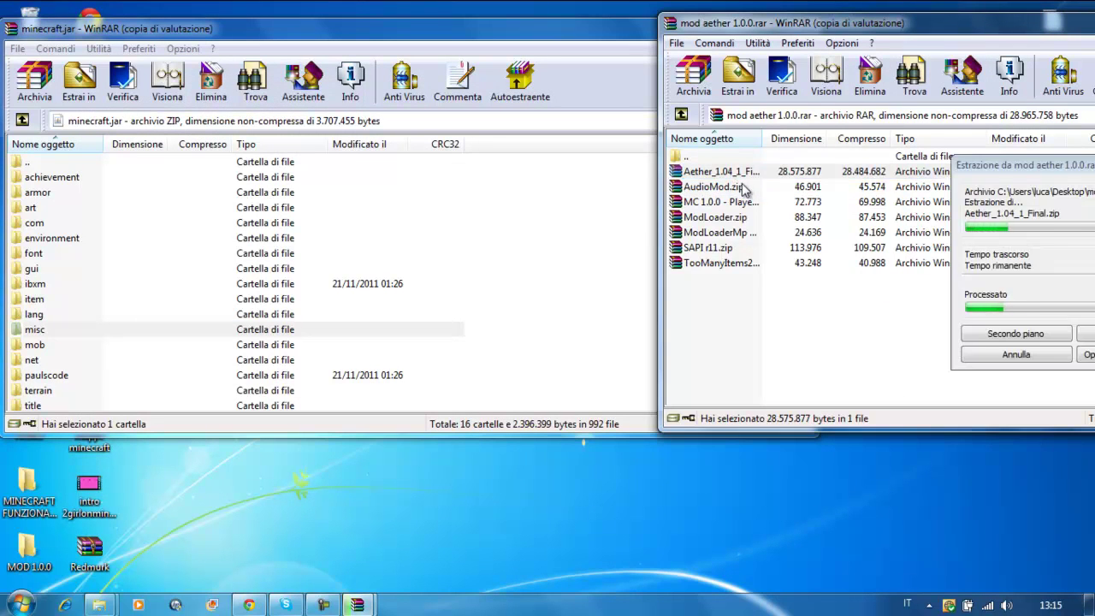
{"action": "left_click_drag", "start_coordinate": [440, 84], "coordinate": [814, 37]}
{"action": "left_click_drag", "start_coordinate": [519, 185], "coordinate": [526, 186]}
{"action": "double_click", "coordinate": [525, 185]}
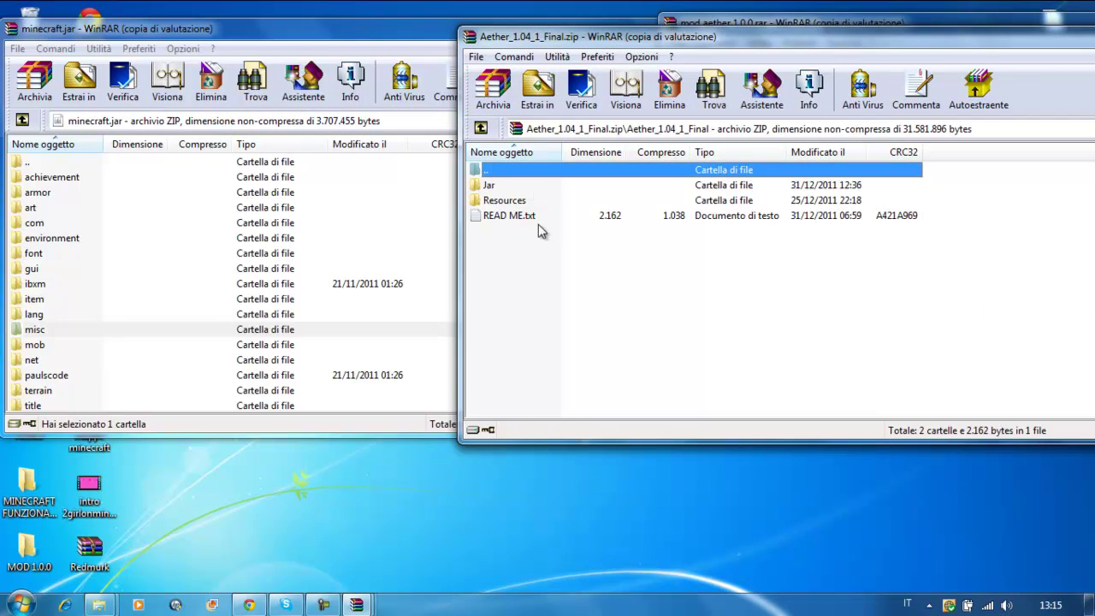
{"action": "double_click", "coordinate": [494, 187]}
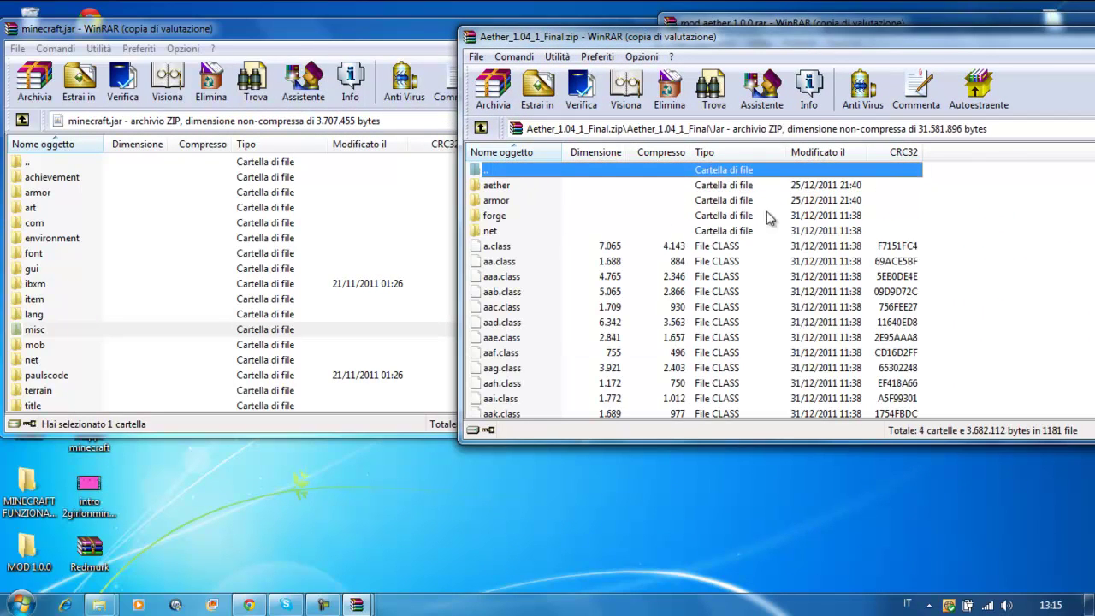
{"action": "left_click_drag", "start_coordinate": [959, 190], "coordinate": [828, 472]}
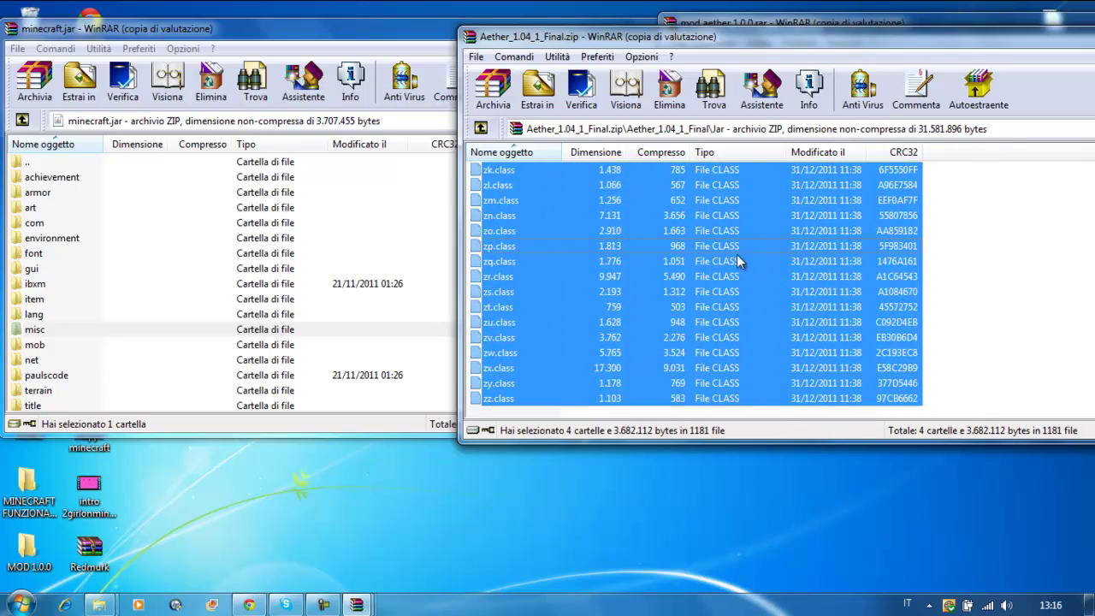
{"action": "left_click_drag", "start_coordinate": [737, 254], "coordinate": [454, 366]}
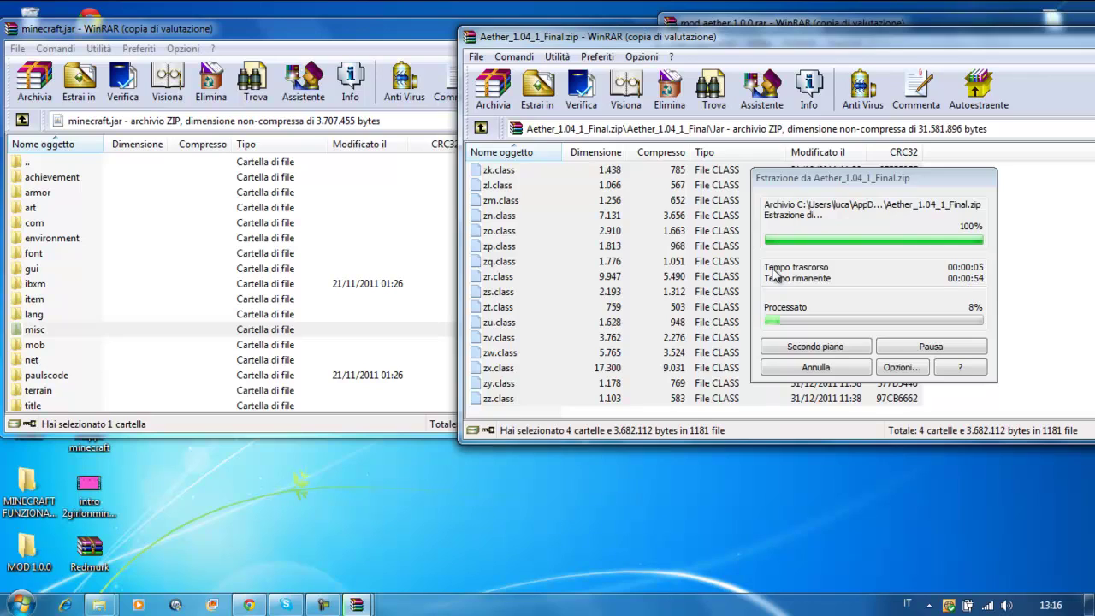
{"action": "left_click", "coordinate": [415, 374]}
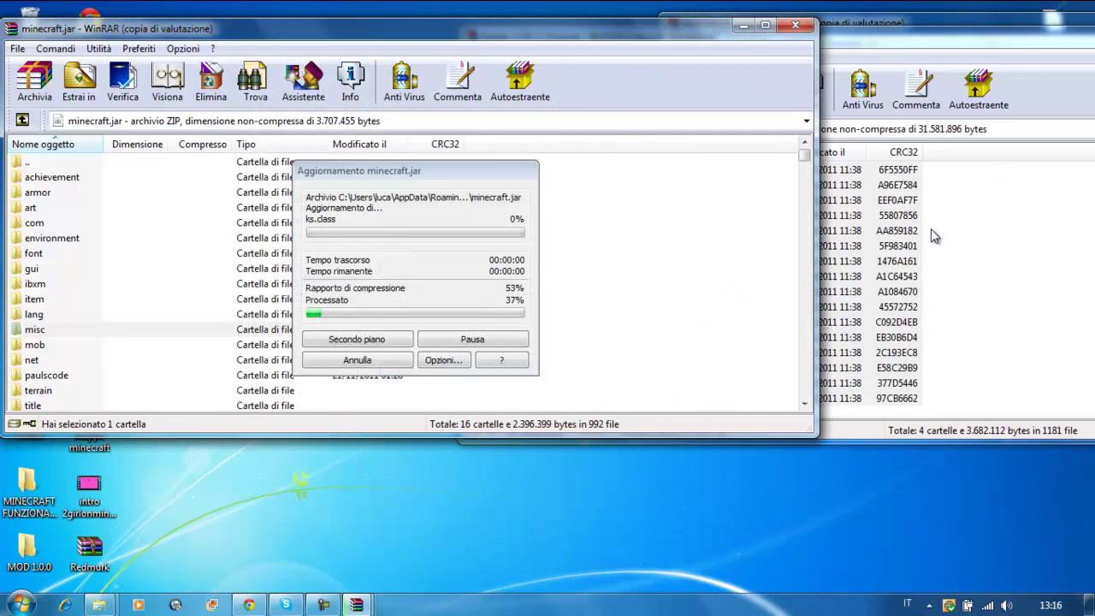
{"action": "left_click", "coordinate": [942, 46]}
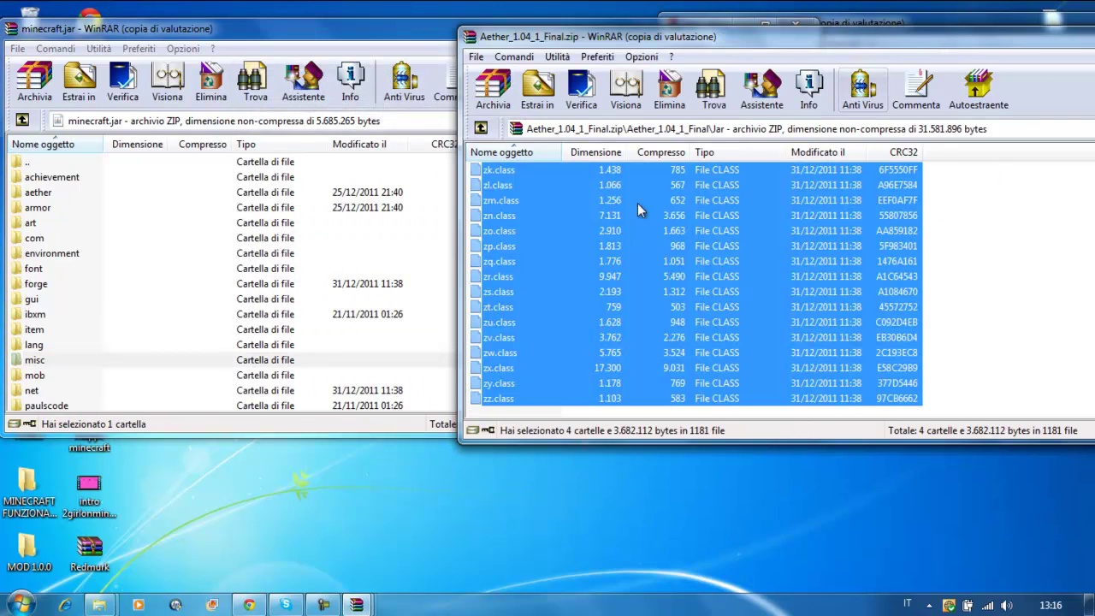
- Open the Resources folder in the Aether archive and minimise the minecraft.jar window
{"action": "left_click", "coordinate": [482, 127]}
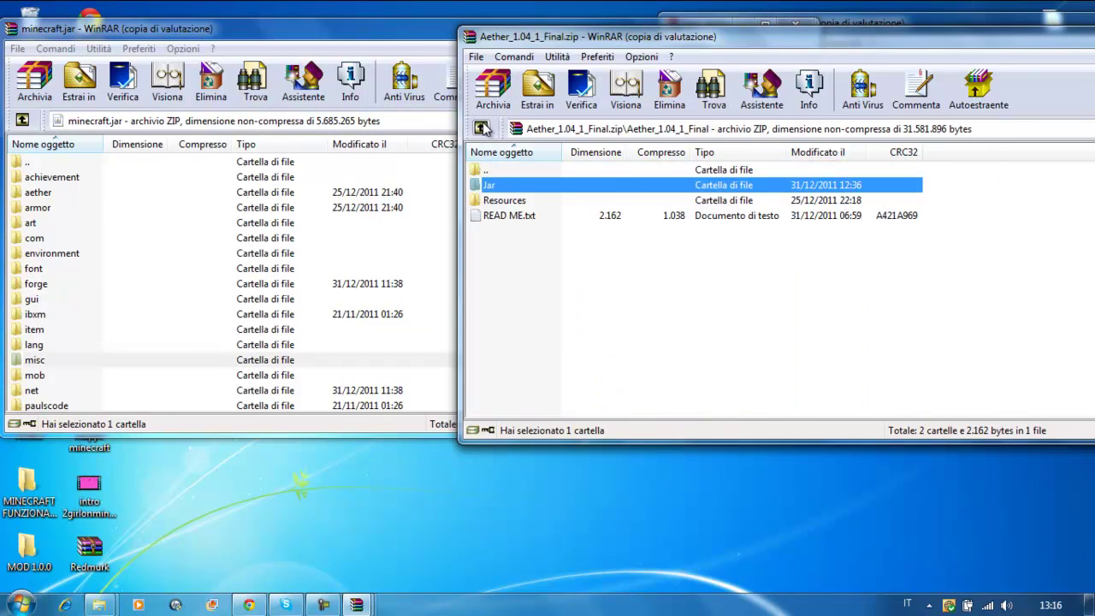
{"action": "double_click", "coordinate": [505, 202]}
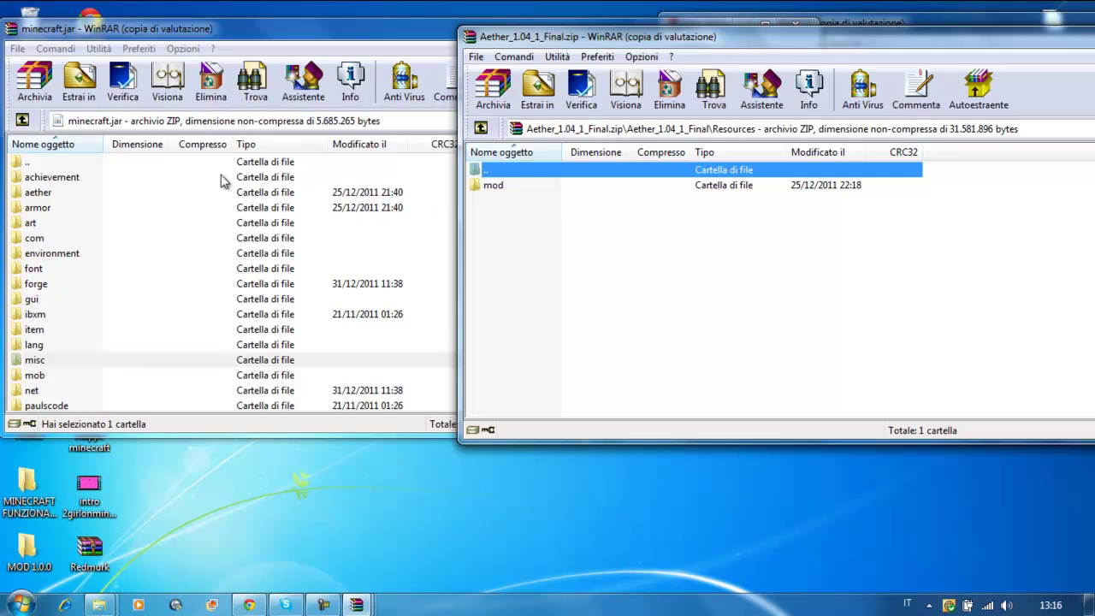
{"action": "left_click", "coordinate": [84, 39]}
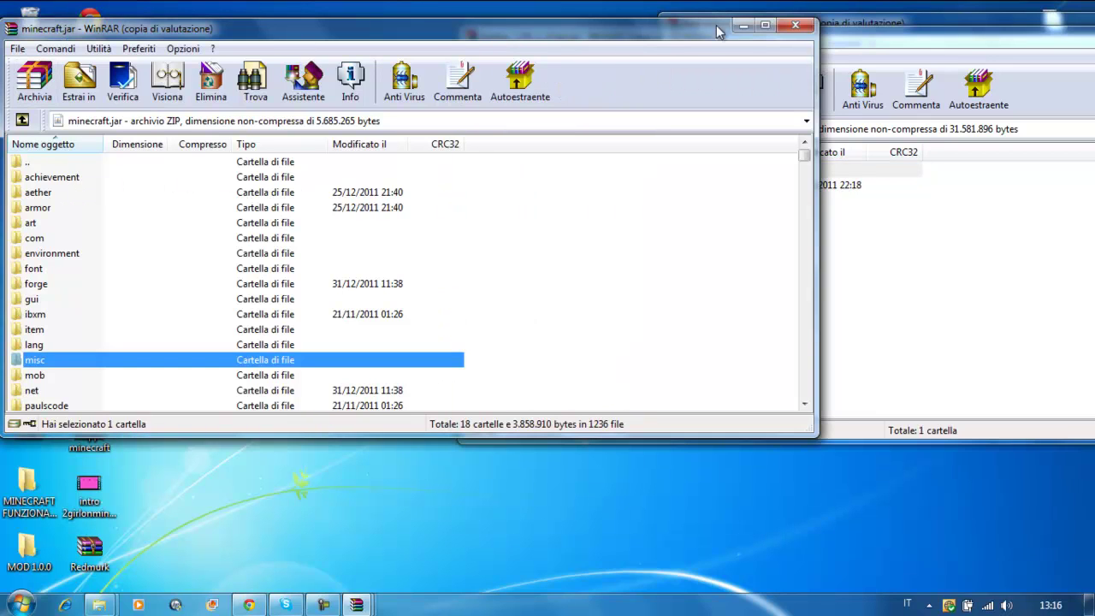
{"action": "left_click", "coordinate": [742, 25]}
- Copy the mod folder from the Aether archive's Resources folder into the .minecraft resources folder
{"action": "left_click", "coordinate": [101, 605]}
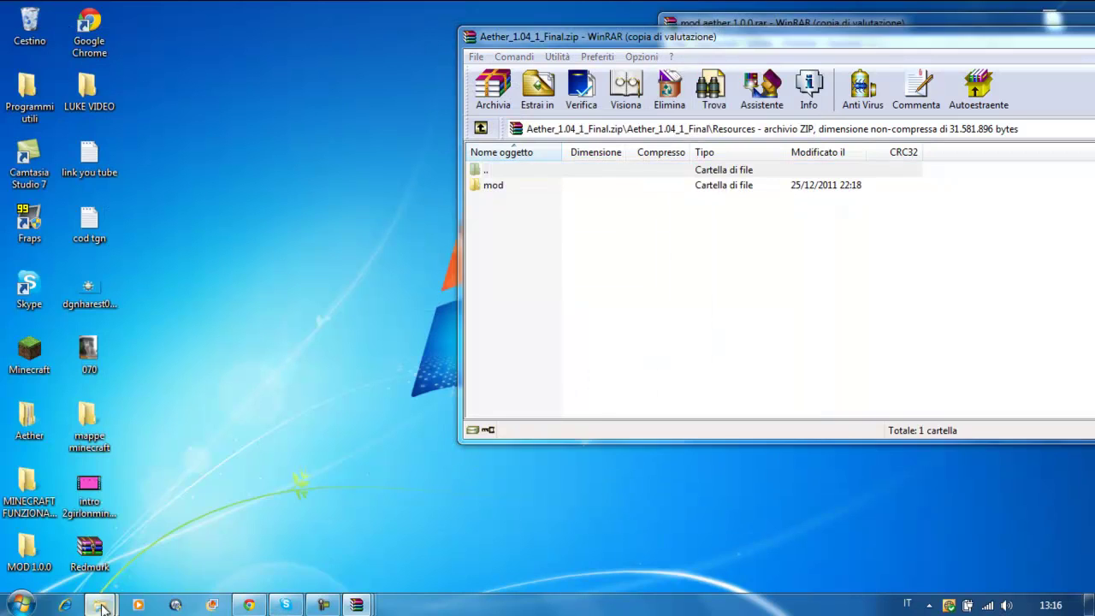
{"action": "left_click", "coordinate": [152, 516]}
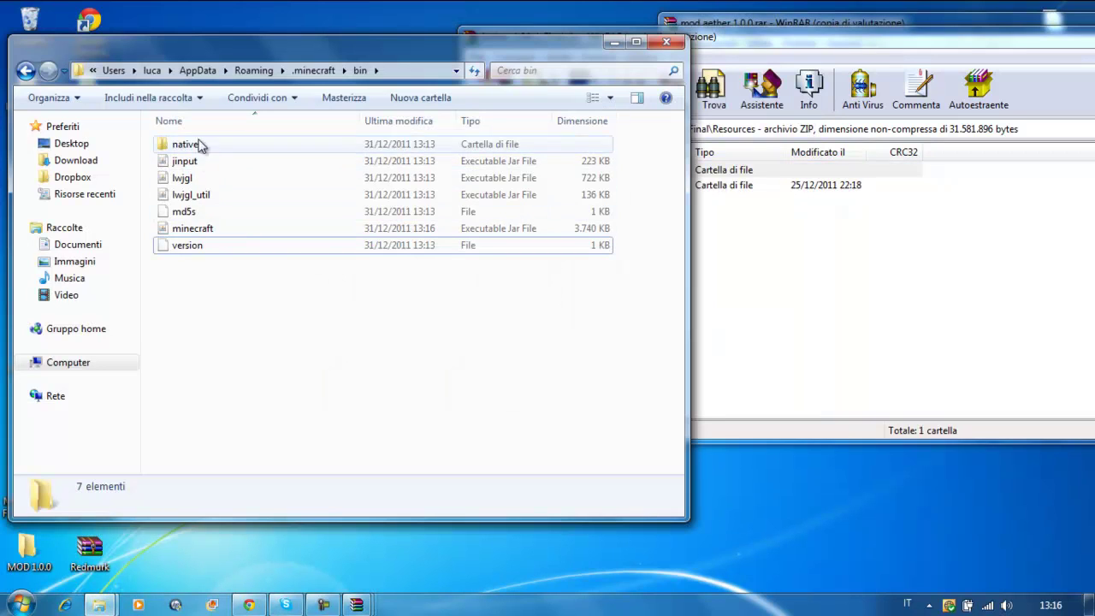
{"action": "left_click", "coordinate": [25, 73]}
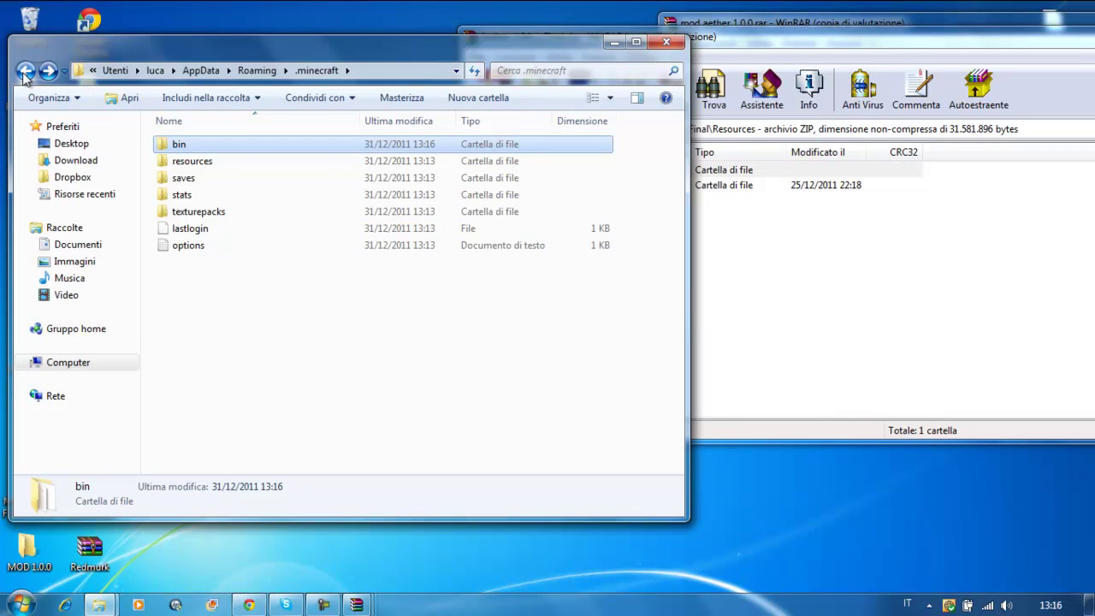
{"action": "double_click", "coordinate": [197, 163]}
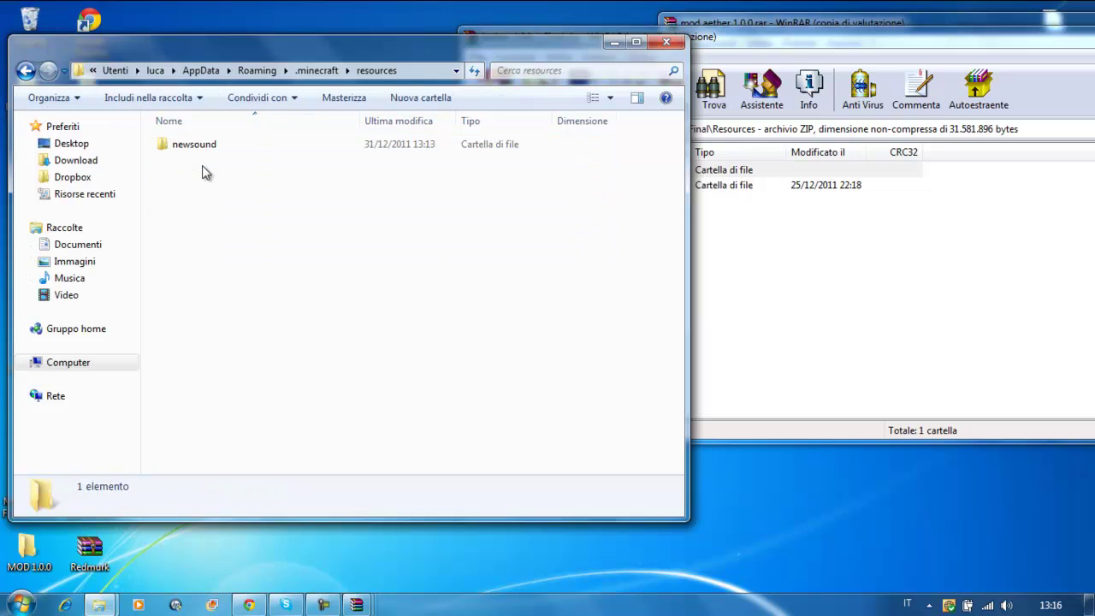
{"action": "left_click", "coordinate": [819, 255]}
{"action": "left_click_drag", "start_coordinate": [500, 184], "coordinate": [274, 243]}
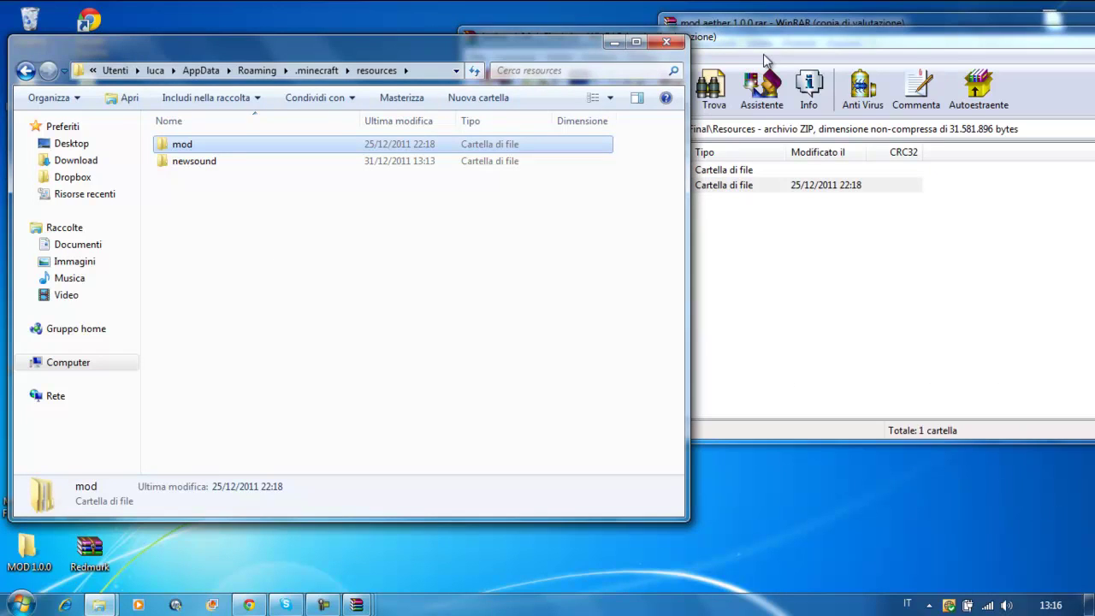
- Close the Aether archive and mod aether 1.0.0.rar, and minimise the resources folder window
{"action": "left_click_drag", "start_coordinate": [784, 39], "coordinate": [545, 108]}
{"action": "left_click", "coordinate": [941, 109]}
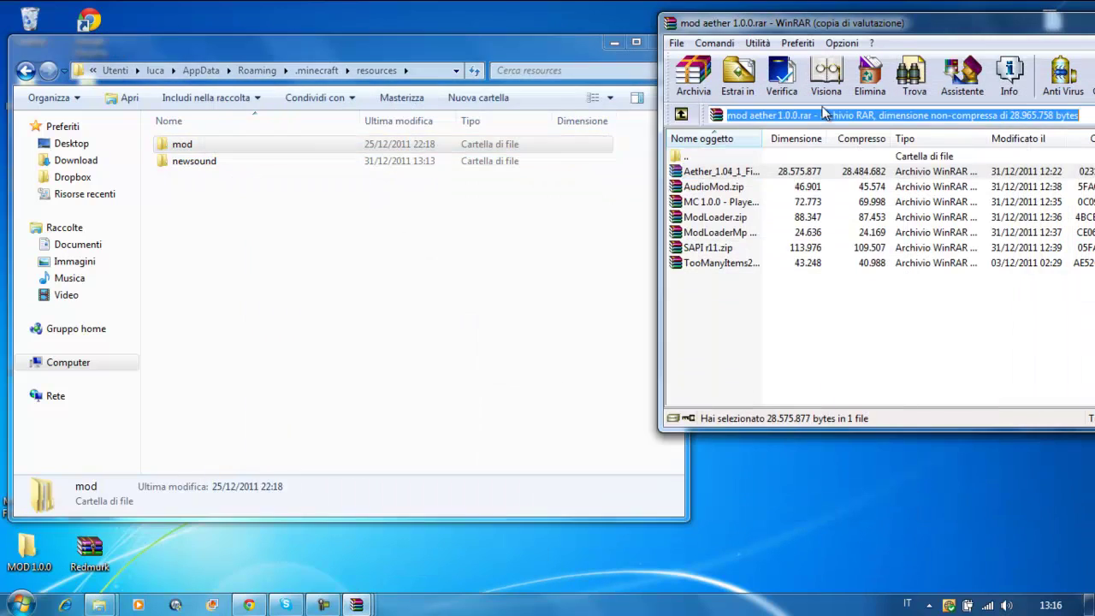
{"action": "left_click", "coordinate": [613, 43]}
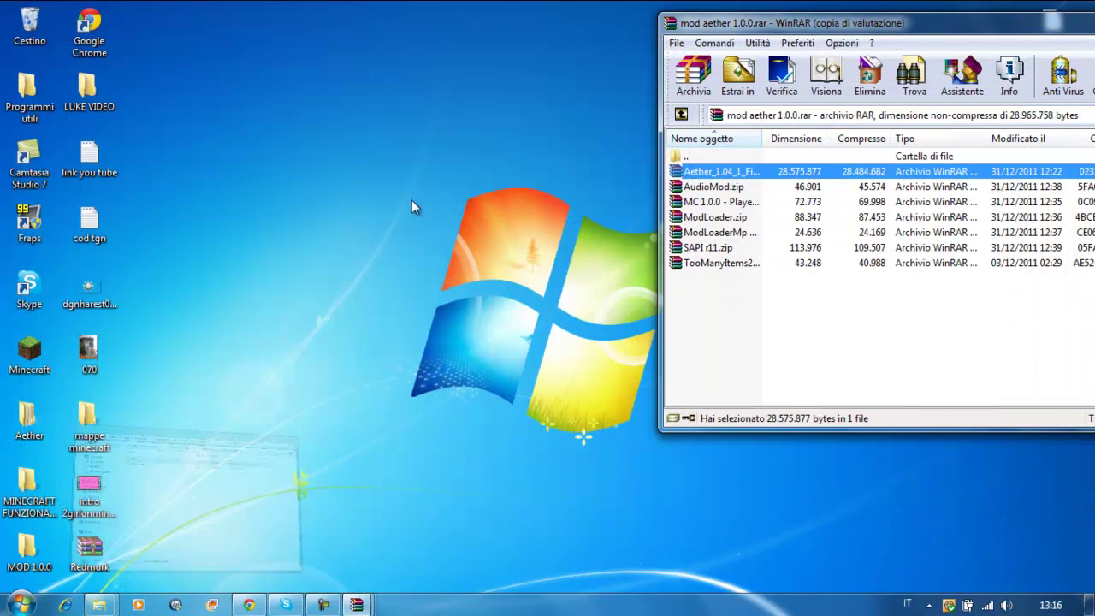
{"action": "left_click", "coordinate": [325, 603]}
{"action": "left_click", "coordinate": [1059, 490]}
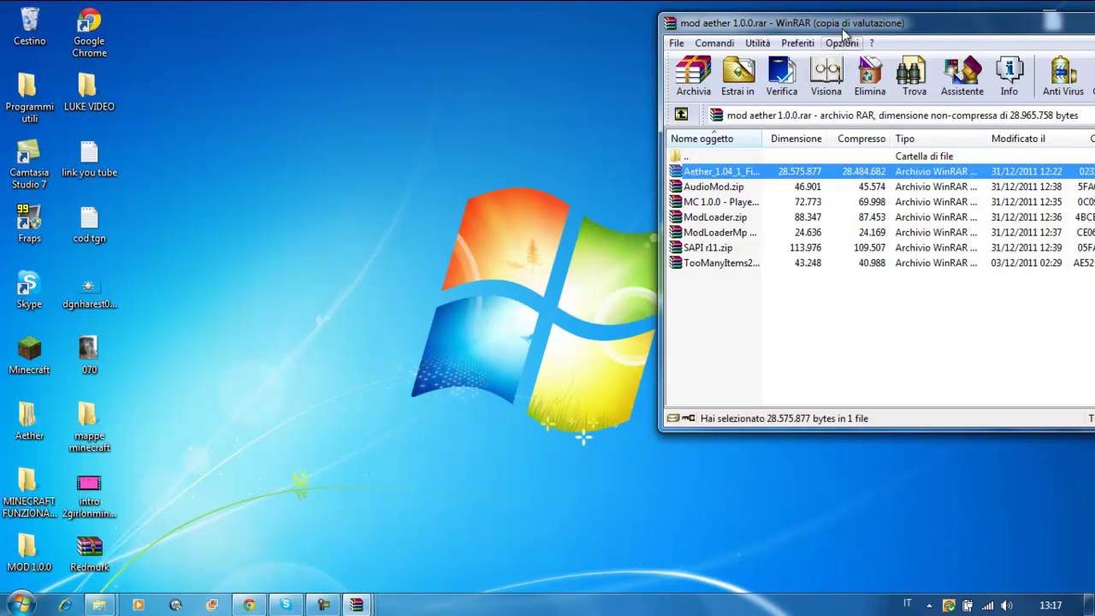
{"action": "left_click_drag", "start_coordinate": [907, 29], "coordinate": [599, 50]}
{"action": "left_click", "coordinate": [1065, 43]}
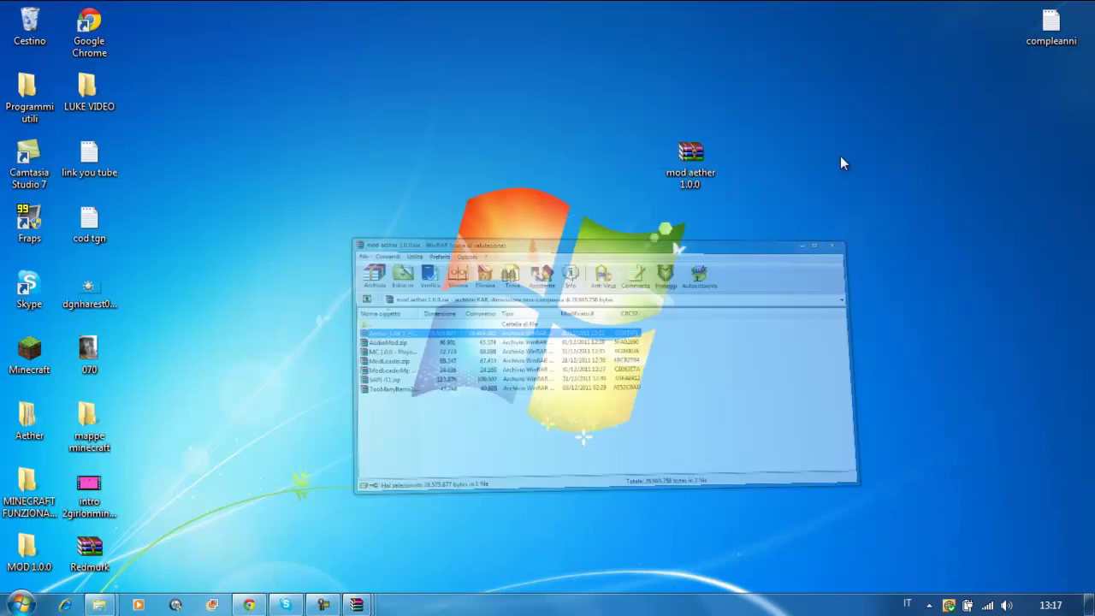
- Launch Minecraft from the desktop and log in with the remembered account
{"action": "left_click", "coordinate": [29, 368]}
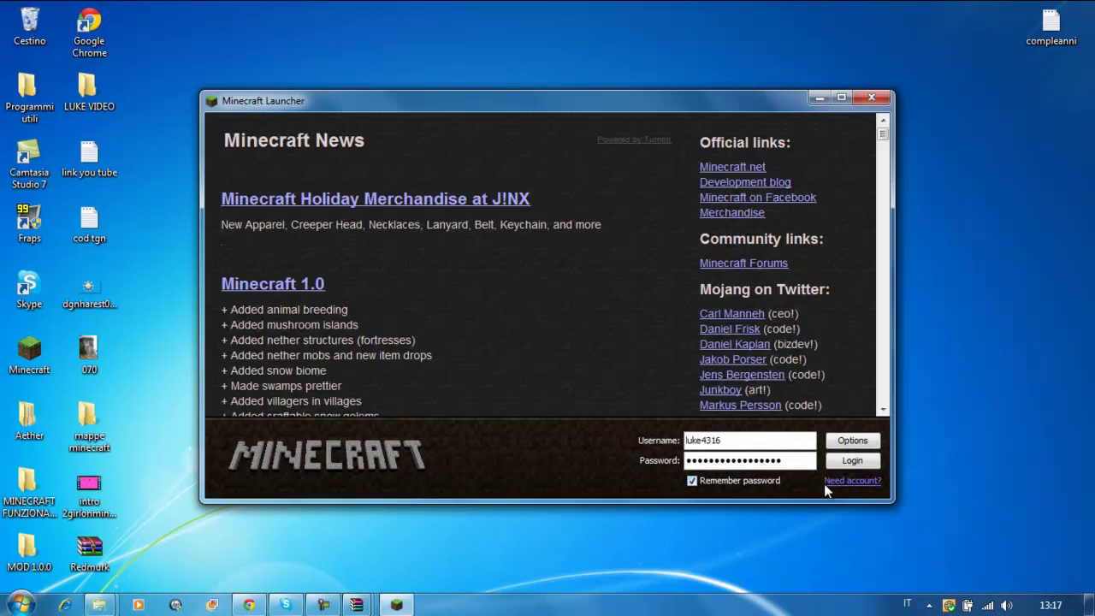
{"action": "left_click", "coordinate": [841, 462]}
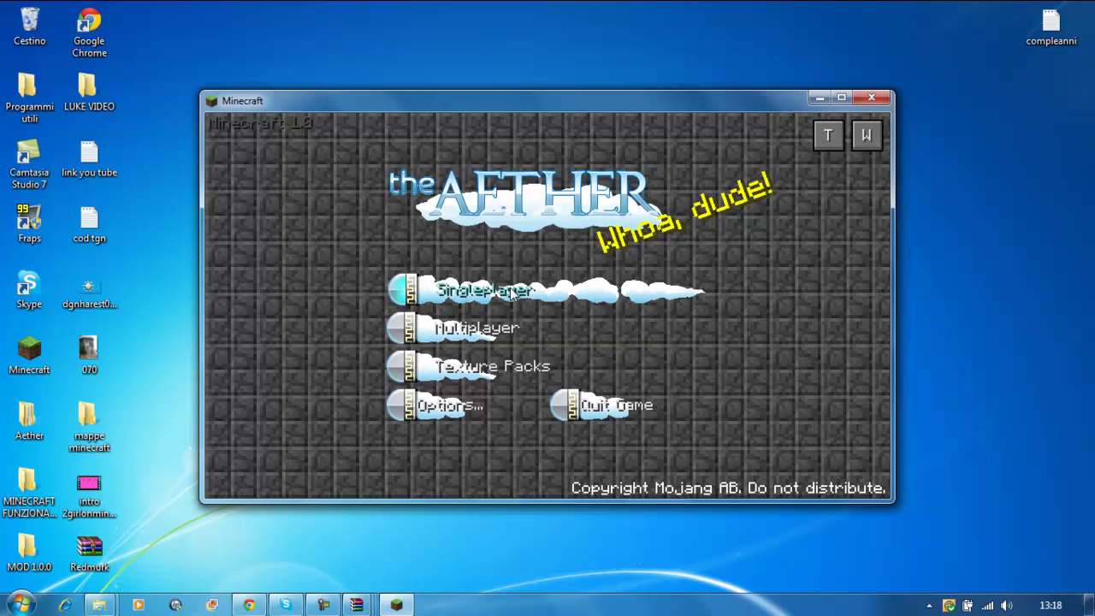
- Create a new single-player world named New World in Survival game mode
{"action": "left_click", "coordinate": [543, 300]}
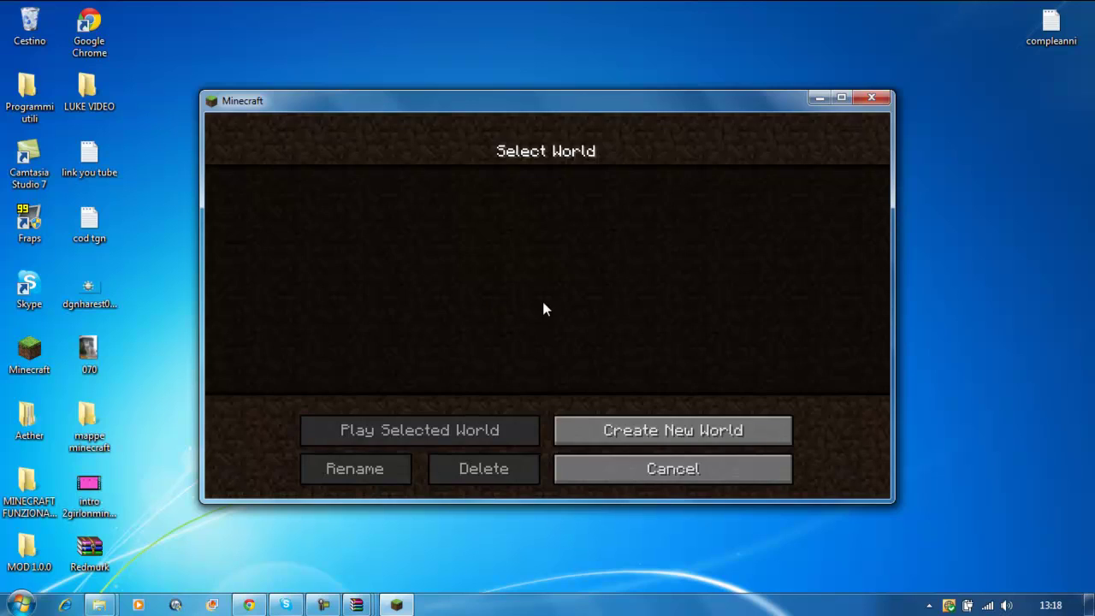
{"action": "left_click", "coordinate": [655, 430]}
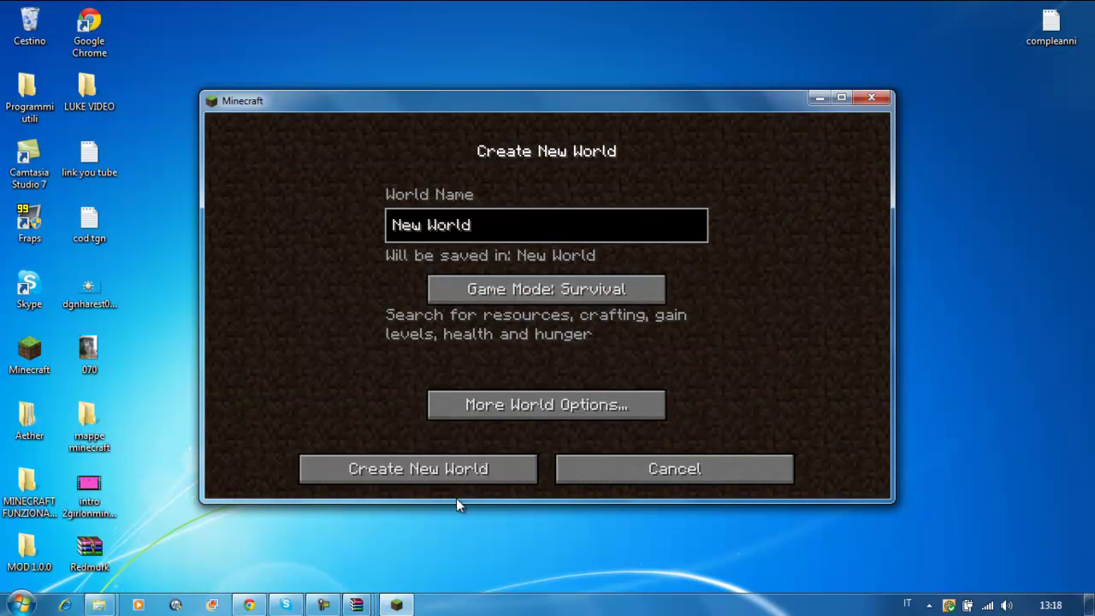
{"action": "left_click", "coordinate": [456, 469]}
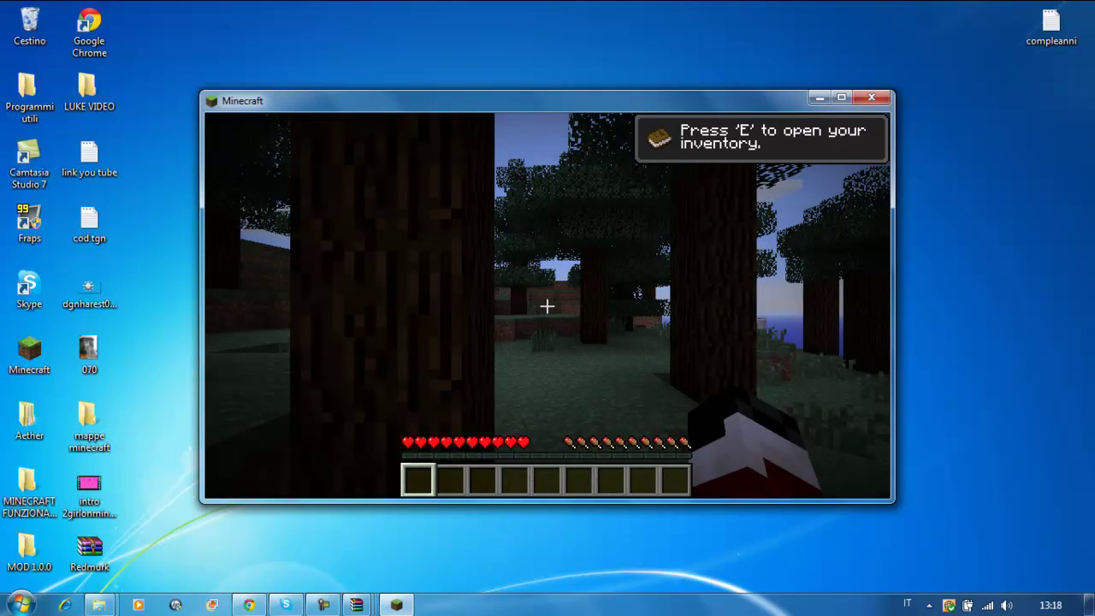
- Check the player's inventory with the Aether equipment slots, close it, and walk through the forest of the new world
{"action": "key", "text": "e"}
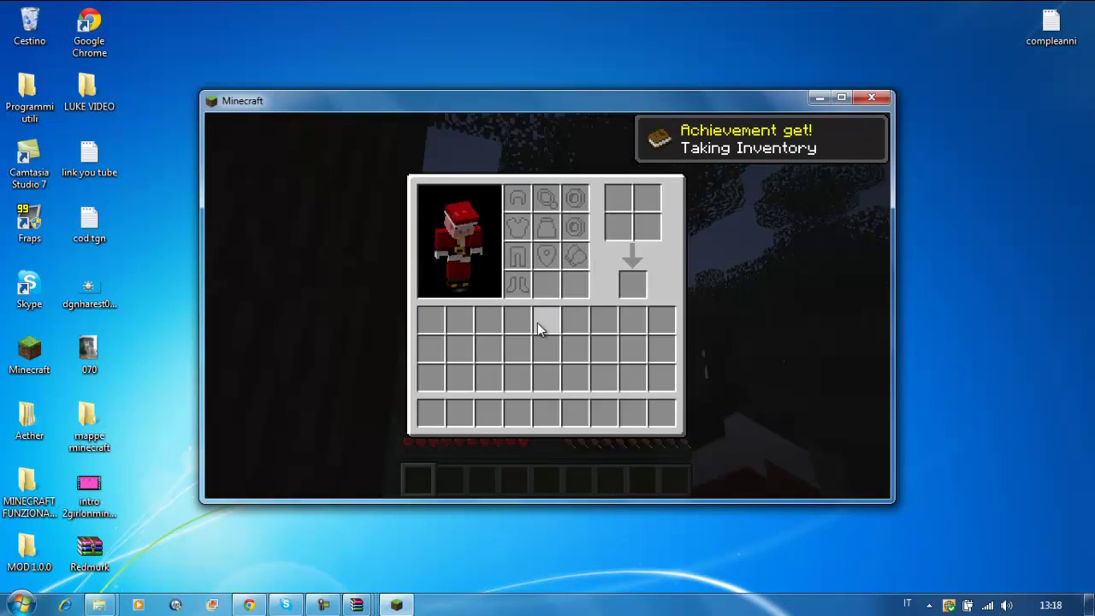
{"action": "key", "text": "e"}
{"action": "key", "text": "w"}
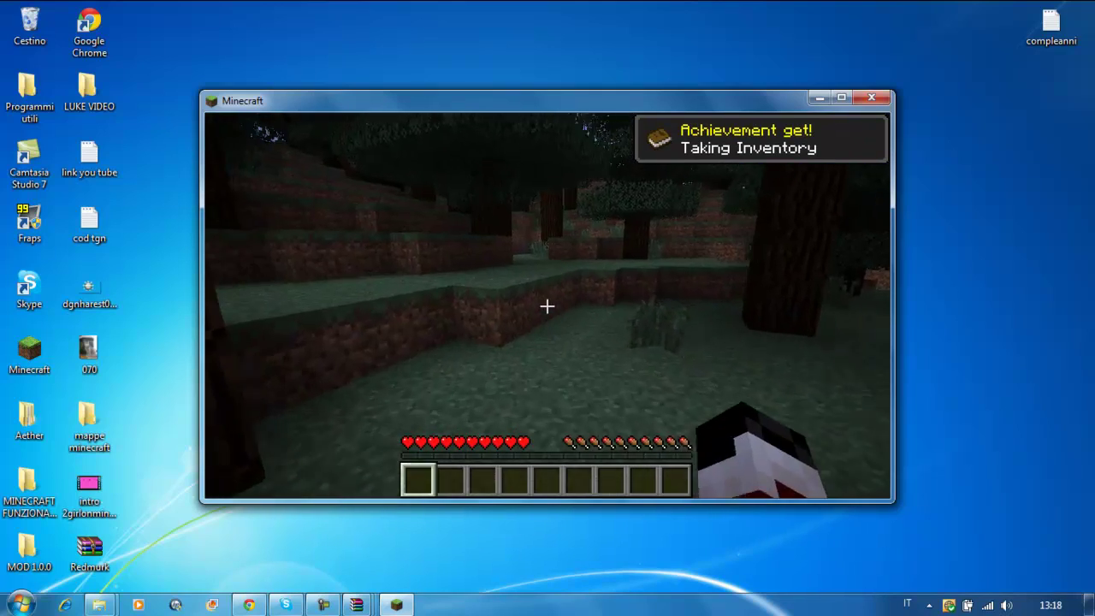
{"action": "key", "text": "w"}
{"action": "key", "text": "space"}
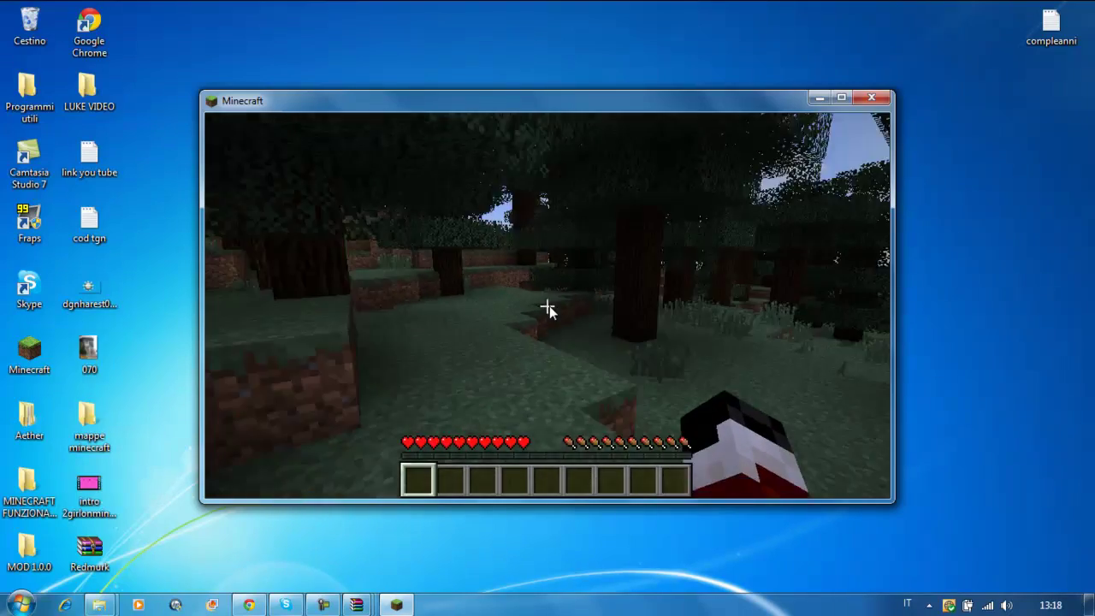
{"action": "key", "text": "Escape"}
{"action": "key", "text": "Escape"}
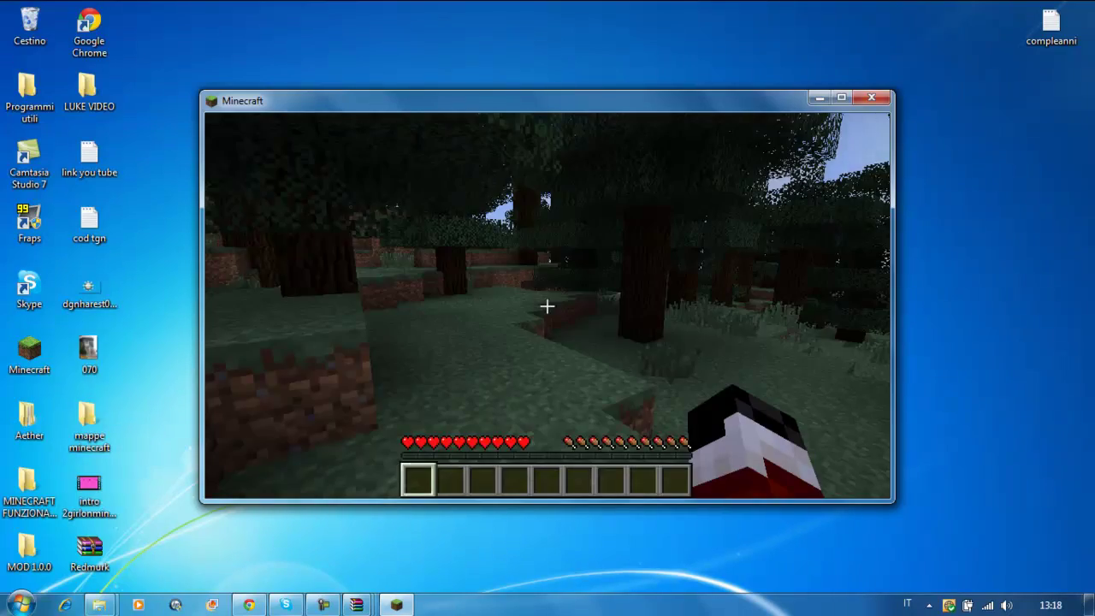
{"action": "key", "text": "w"}
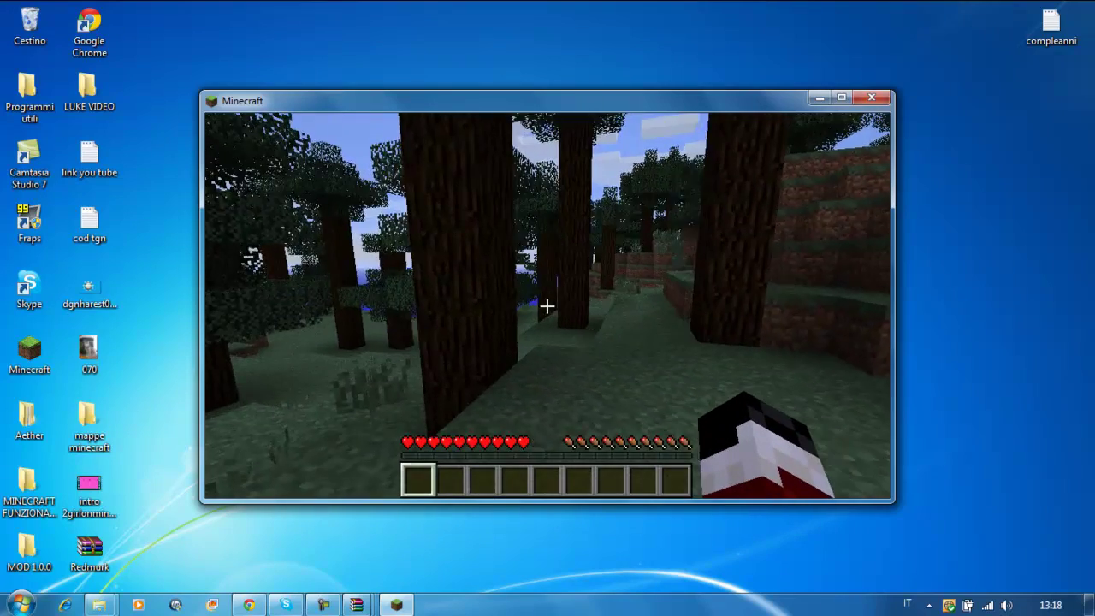
- Leave the test world for the Aether title screen and close Minecraft
{"action": "mouse_move", "coordinate": [548, 306]}
{"action": "key", "text": "Escape"}
{"action": "left_click", "coordinate": [573, 397]}
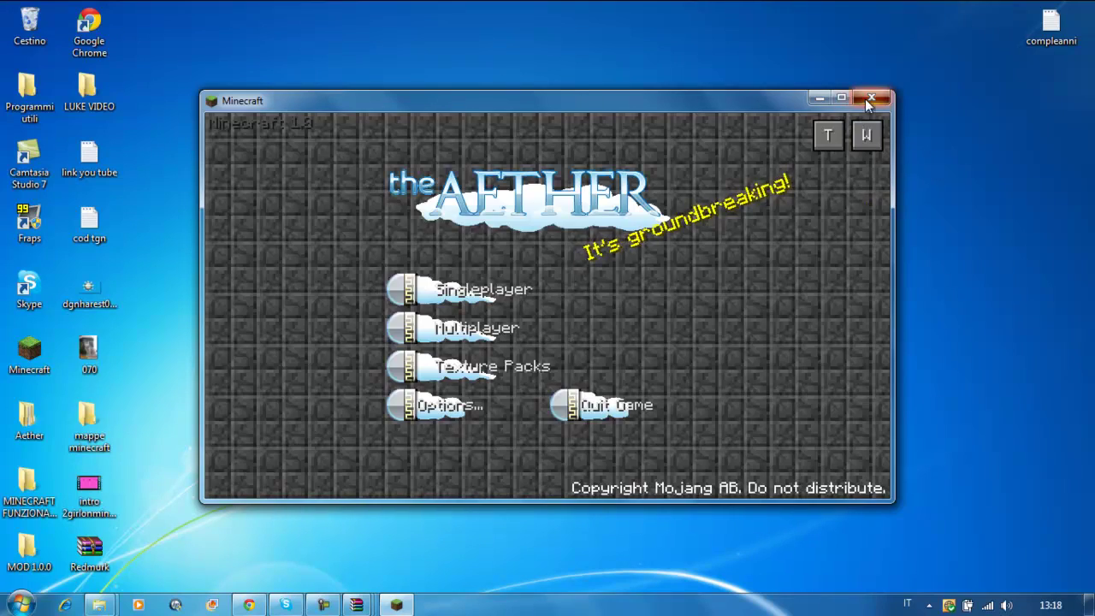
{"action": "left_click", "coordinate": [871, 98]}
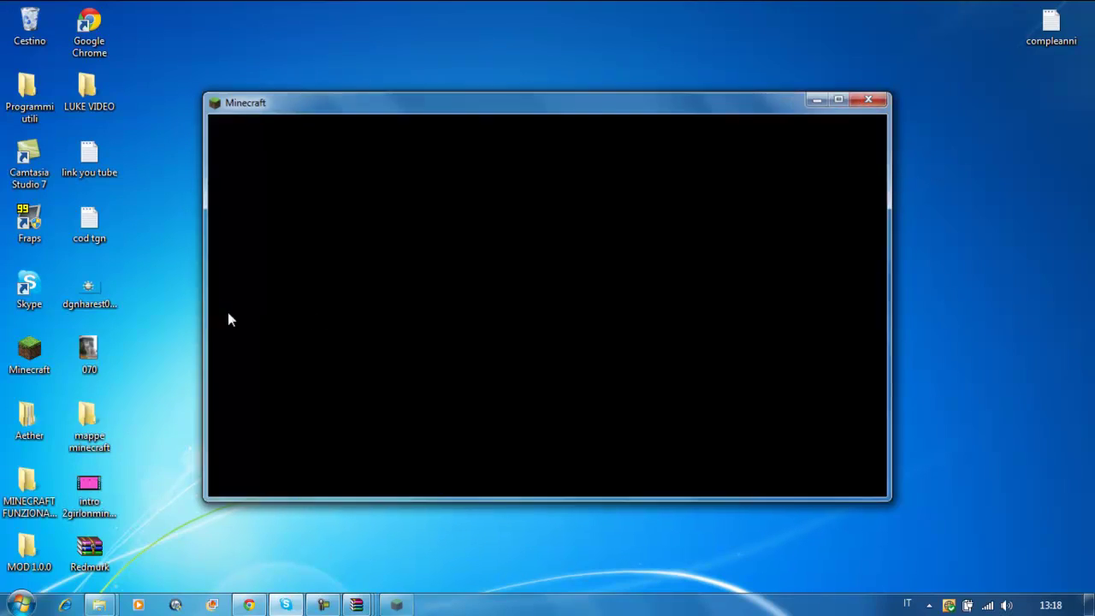
{"action": "left_click_drag", "start_coordinate": [689, 155], "coordinate": [515, 101]}
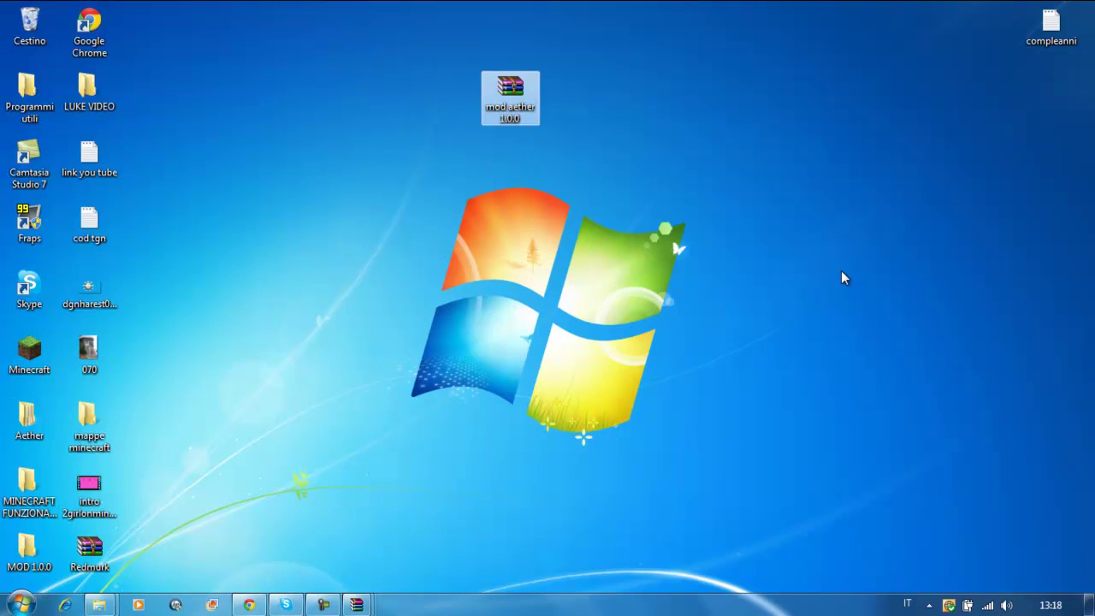
{"action": "left_click_drag", "start_coordinate": [358, 34], "coordinate": [724, 458]}
{"action": "left_click_drag", "start_coordinate": [515, 88], "coordinate": [569, 124]}
{"action": "left_click_drag", "start_coordinate": [358, 86], "coordinate": [778, 567]}
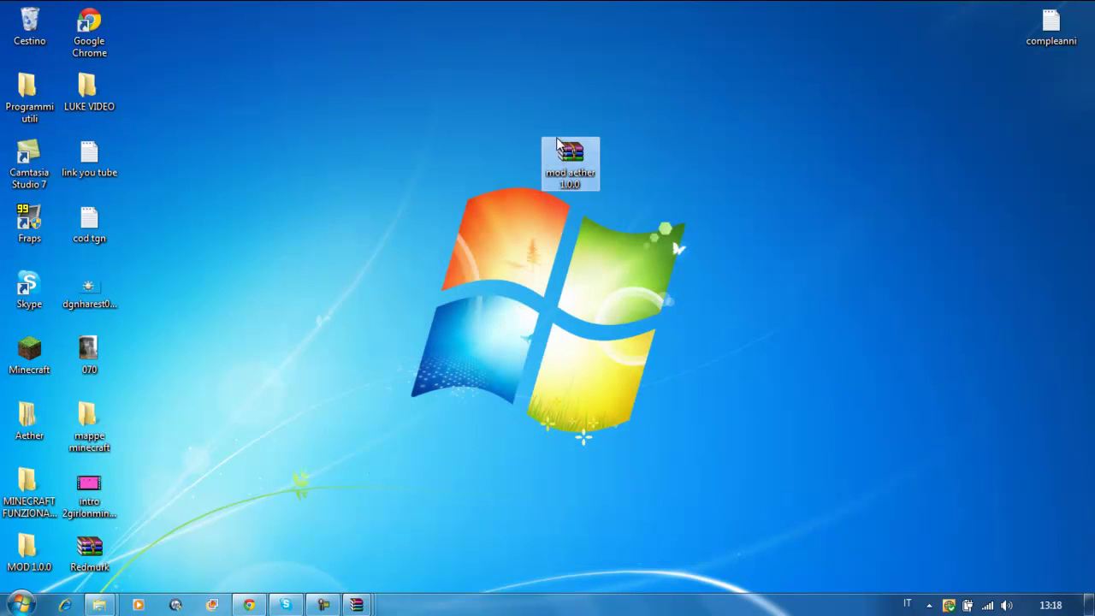
{"action": "left_click_drag", "start_coordinate": [538, 166], "coordinate": [539, 101]}
{"action": "left_click", "coordinate": [786, 193]}
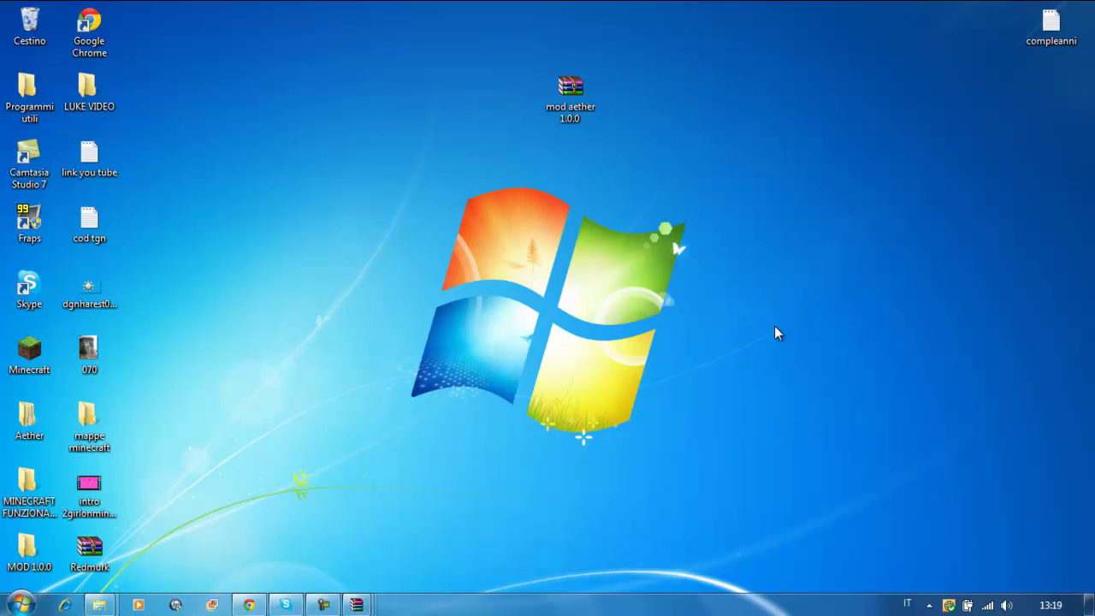
{"action": "right_click", "coordinate": [689, 312]}
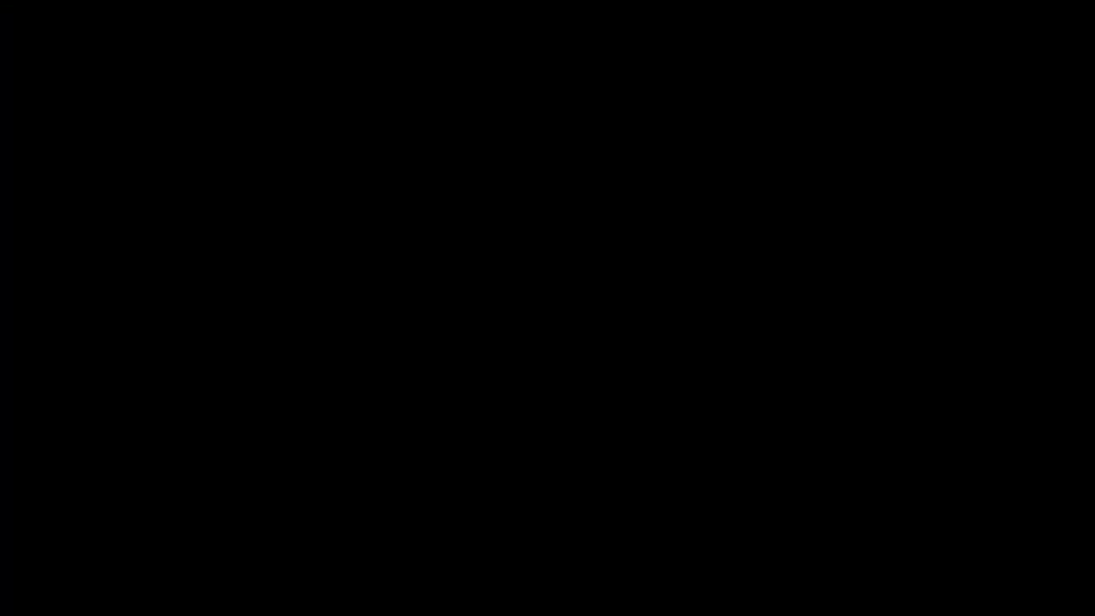